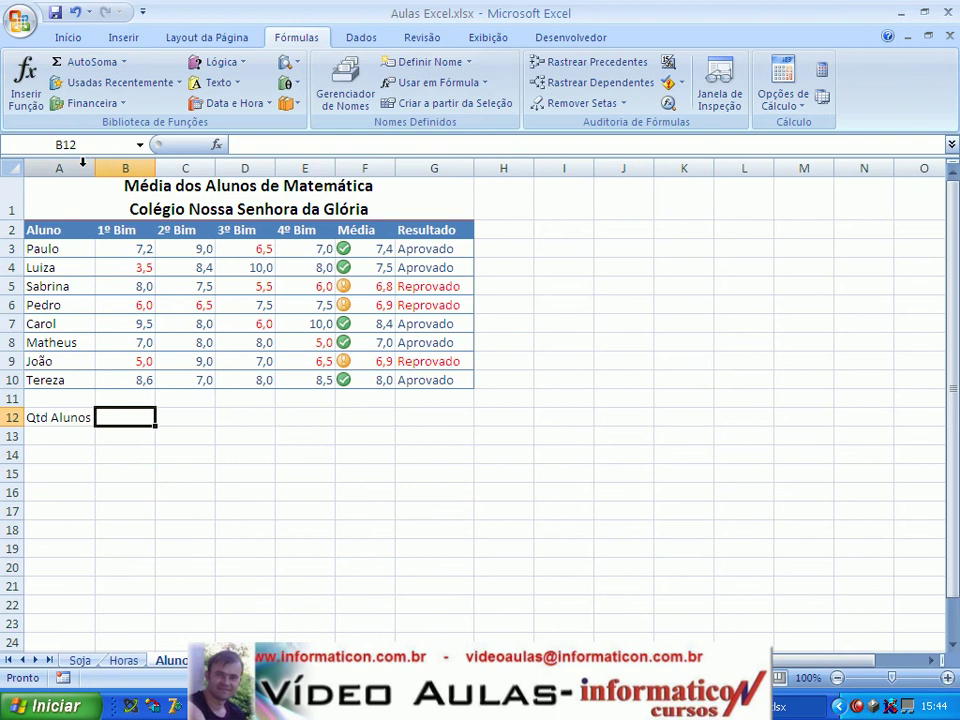
- Count the students in B12 with the formula =CONT.VALORES(Aluno), using the name range A3:A10
text(=)
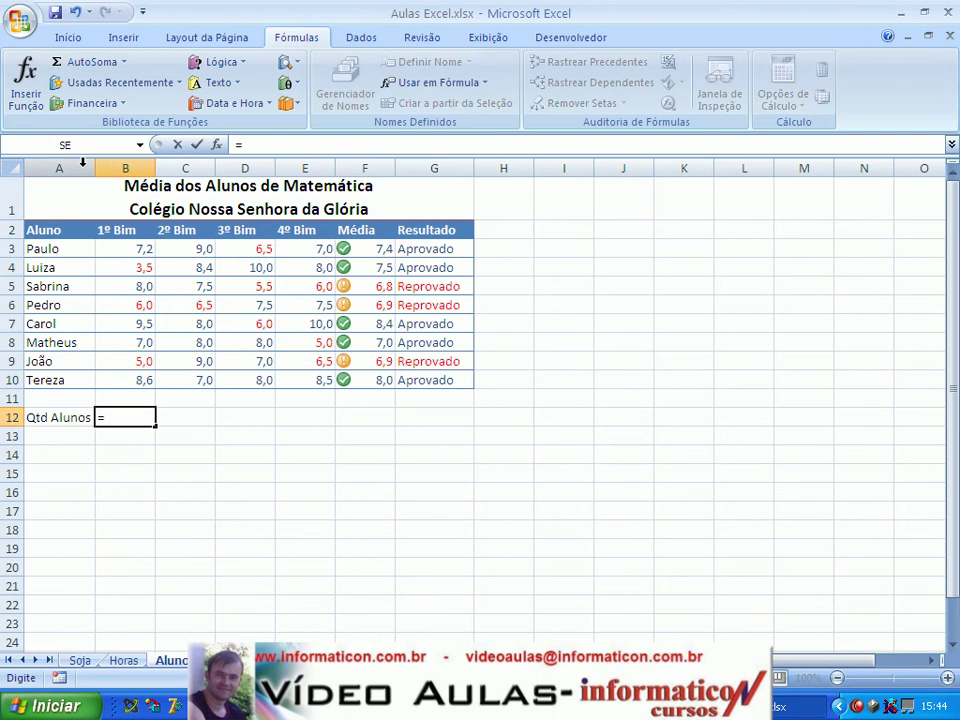
text(cont.)
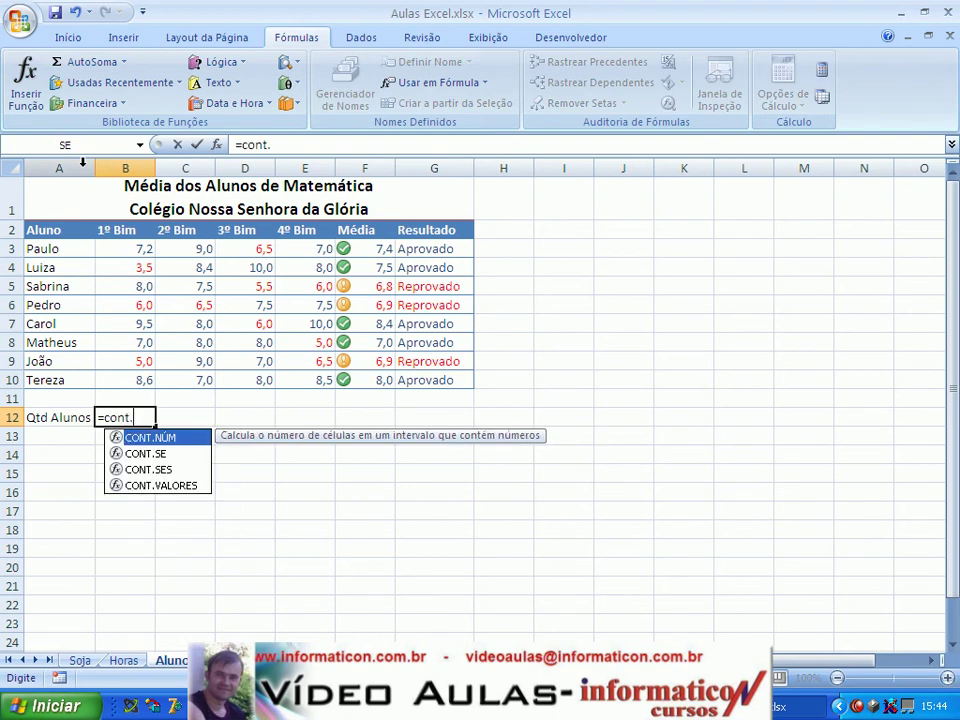
text(valores()
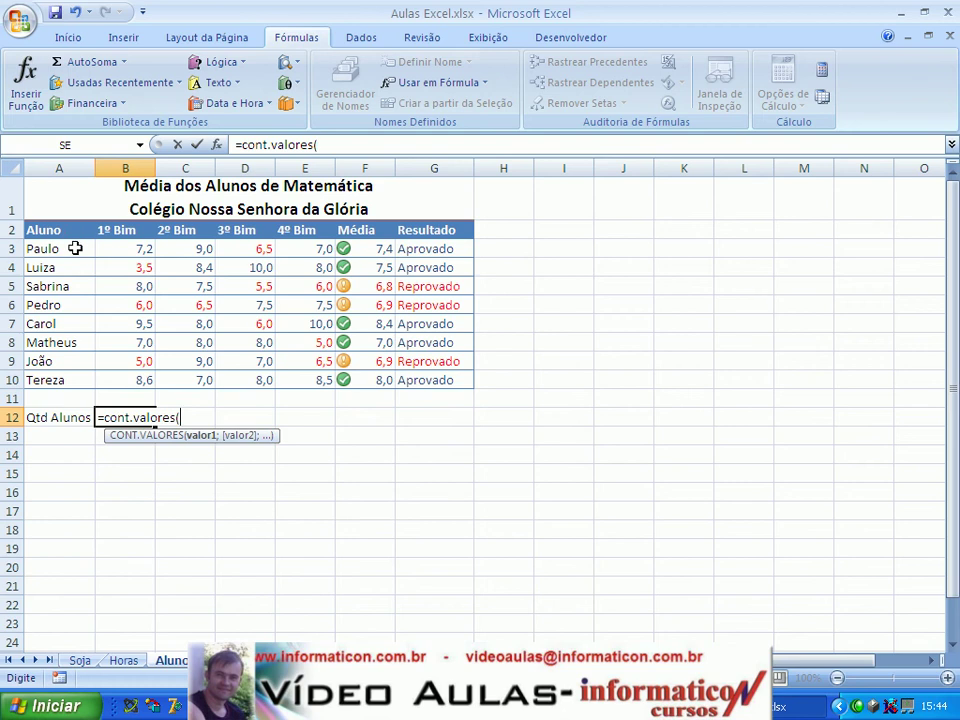
drag(75, 248, 60, 352)
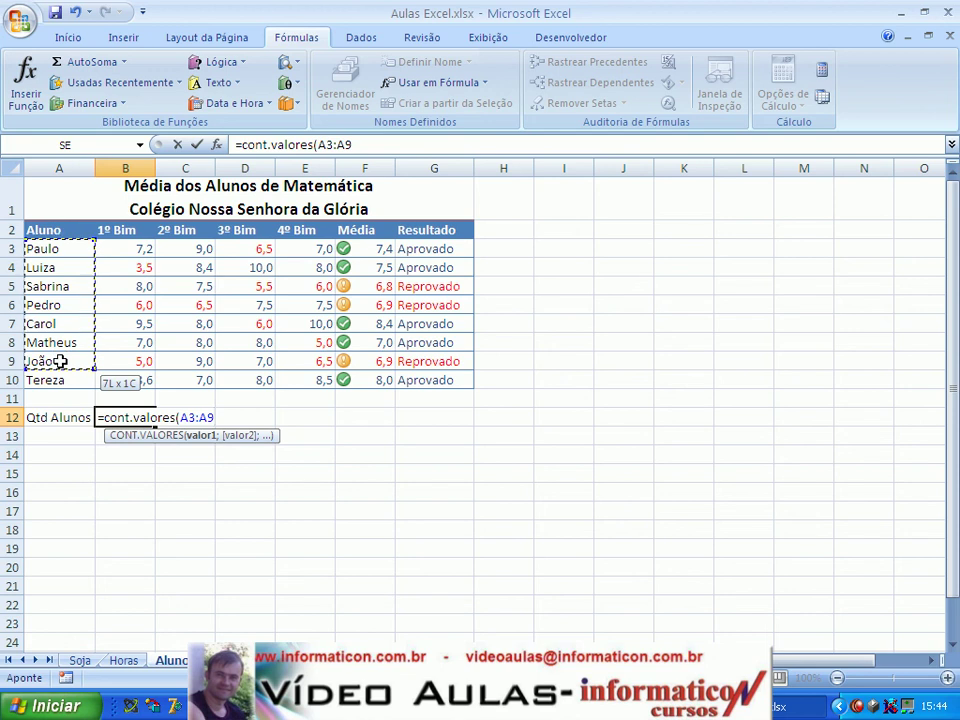
drag(60, 361, 58, 369)
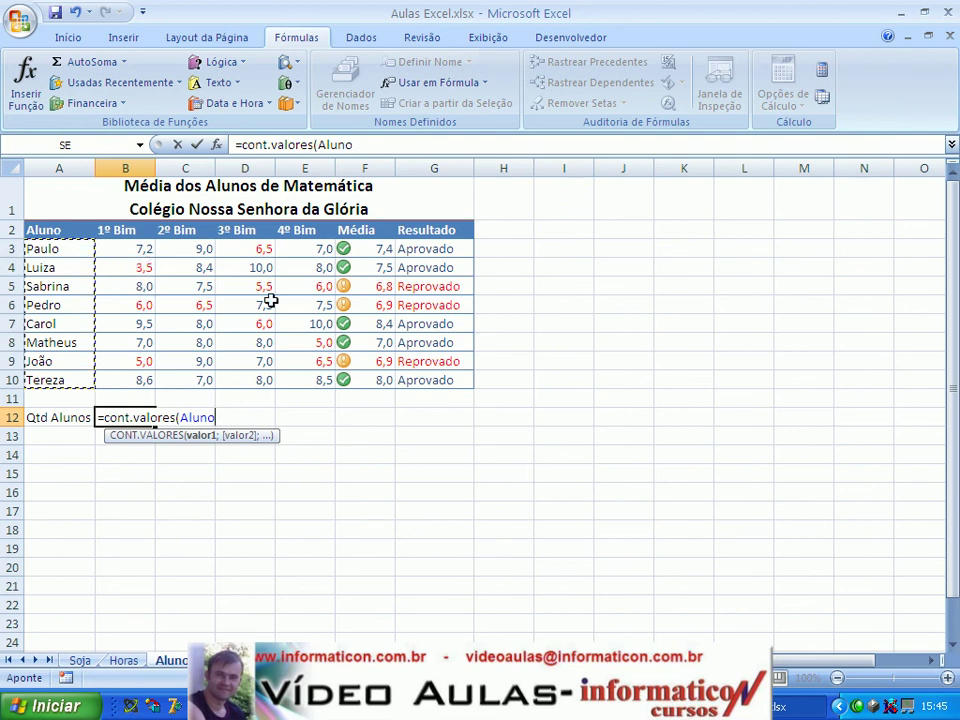
text())
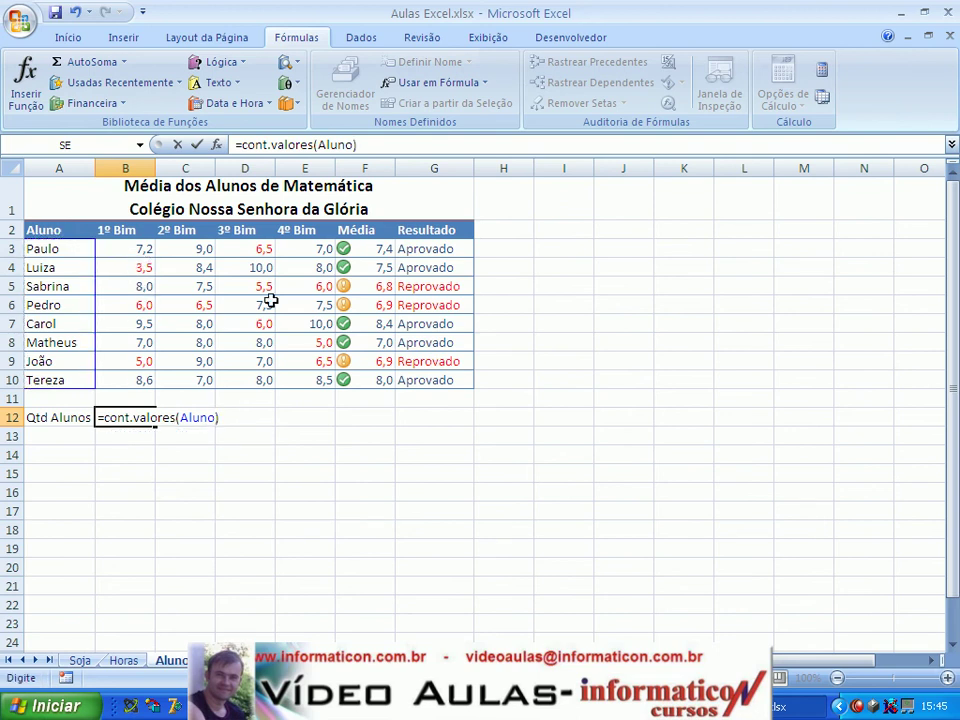
key(Return)
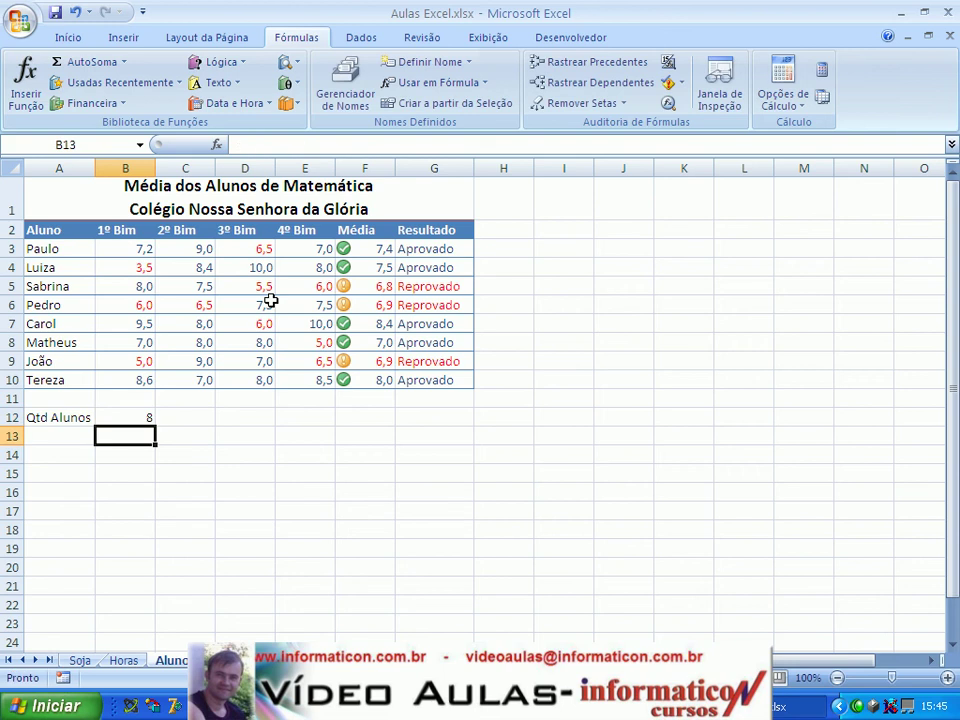
click(140, 417)
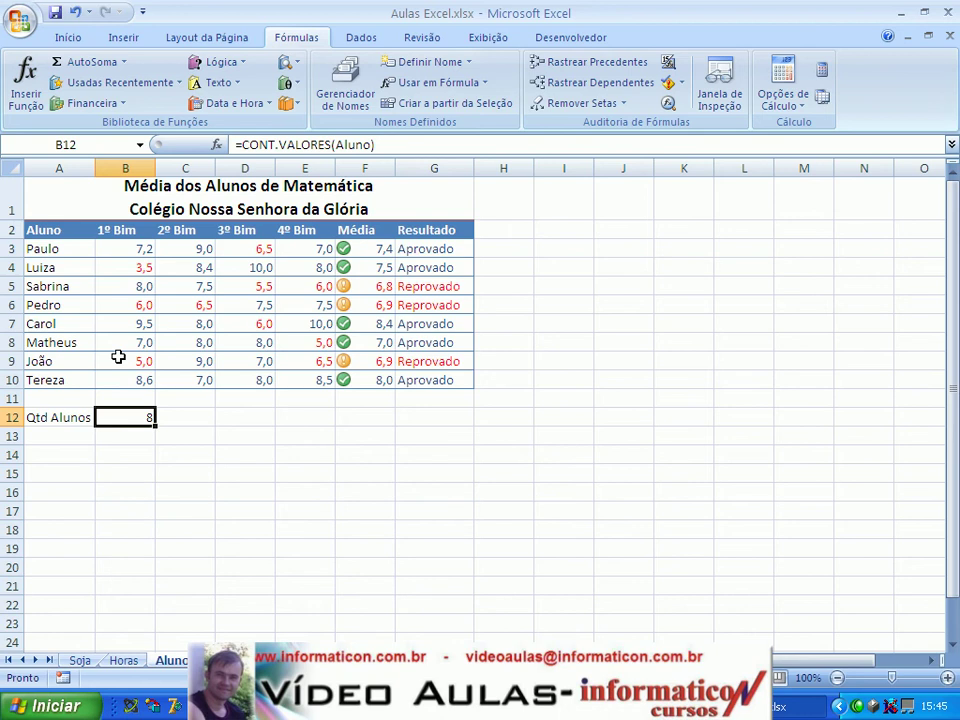
- Enter the label "Qtd Alunos Aprovados" in A13 and fit column A's width to its contents
key(Down)
key(Left)
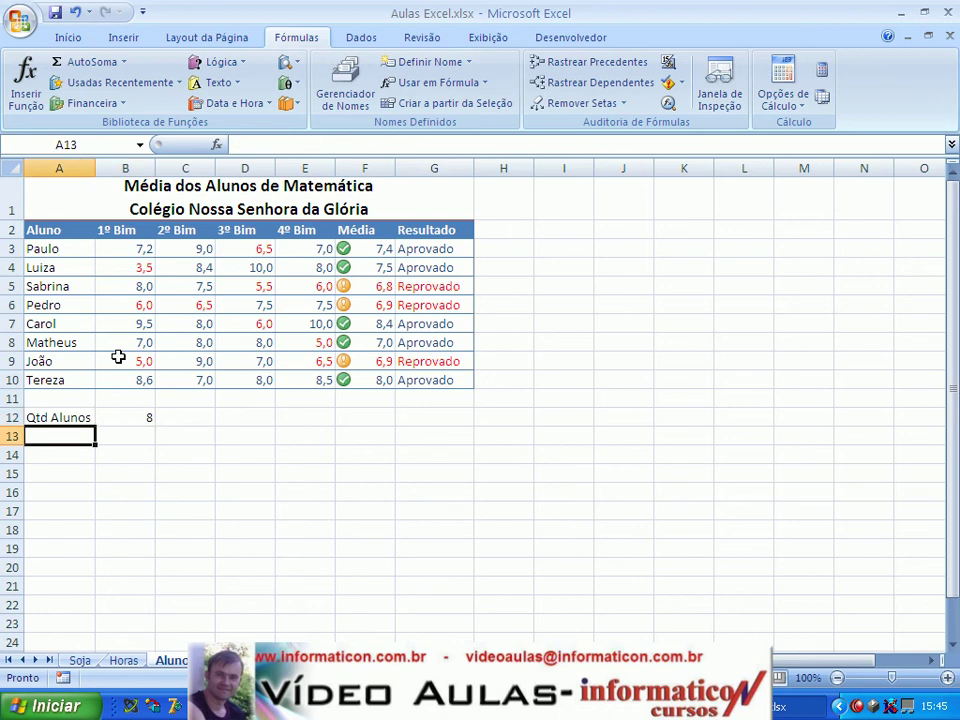
text(Qtd Alunos)
key(F2)
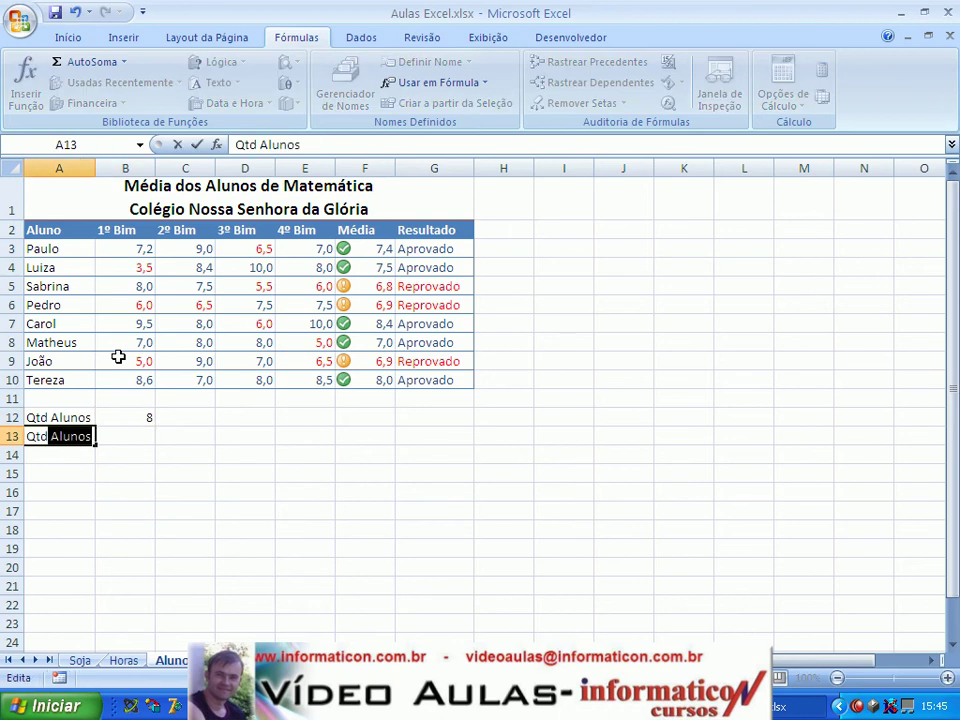
key(End)
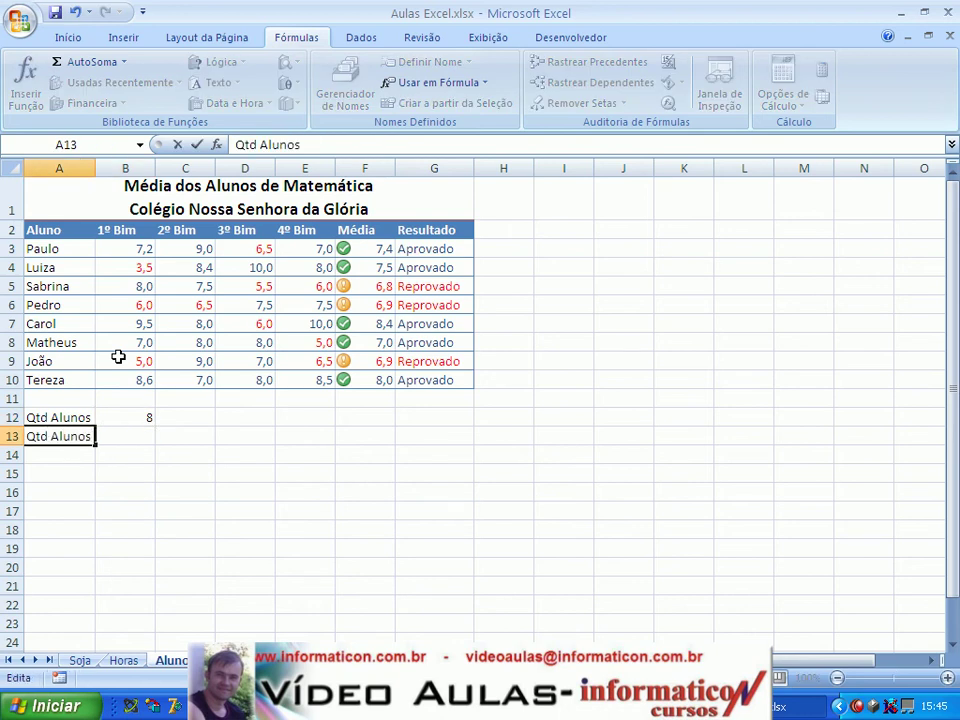
text(Aprovaados)
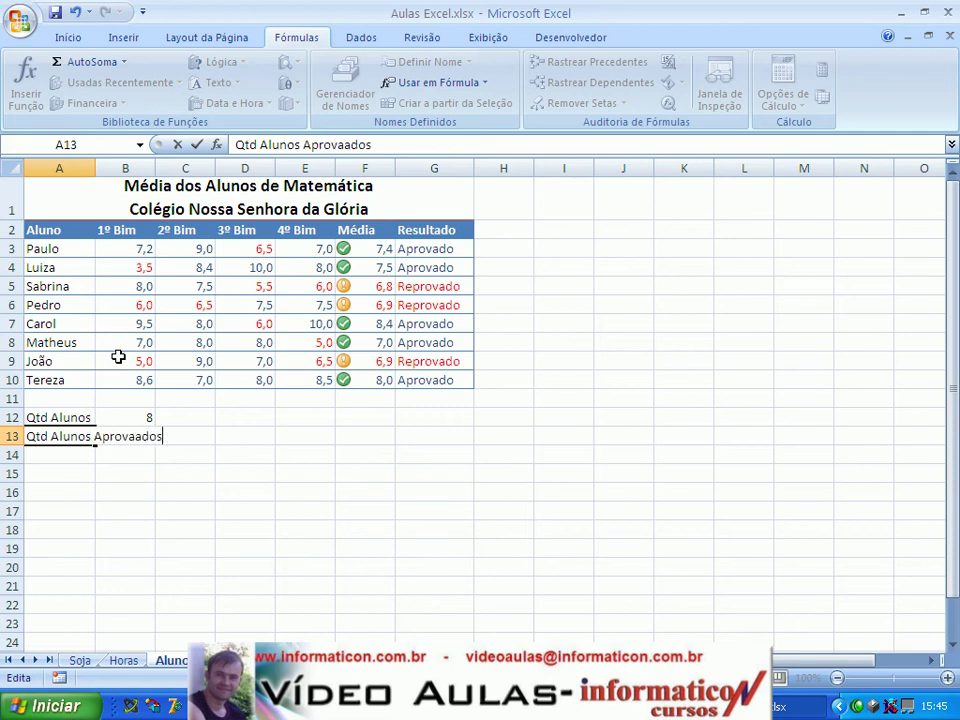
key(BackSpace)
key(BackSpace)
key(BackSpace)
key(BackSpace)
text(dos)
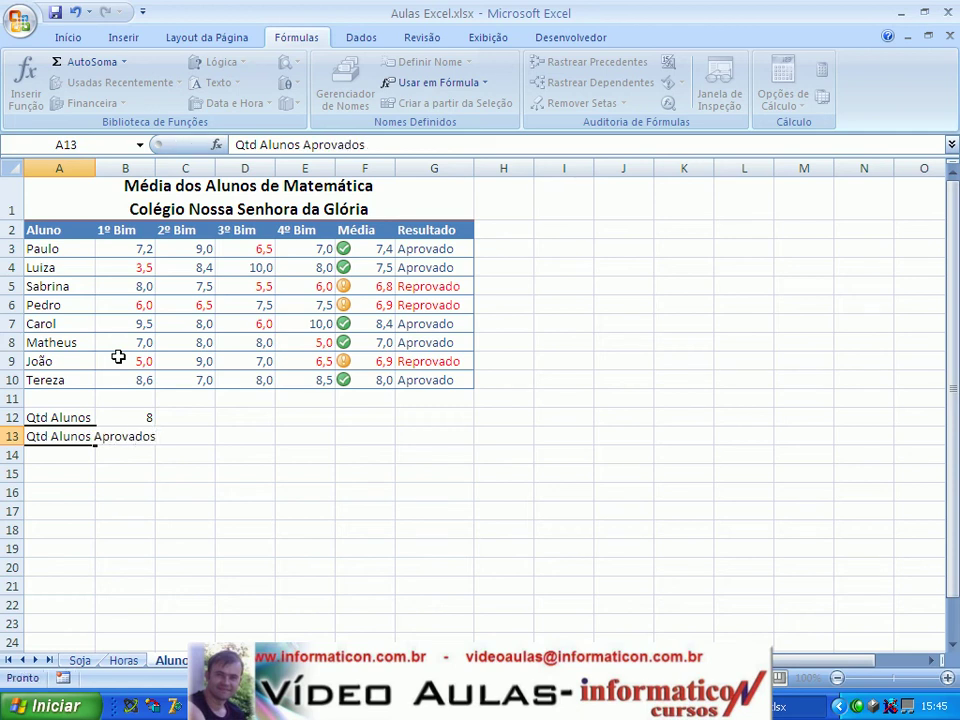
key(Return)
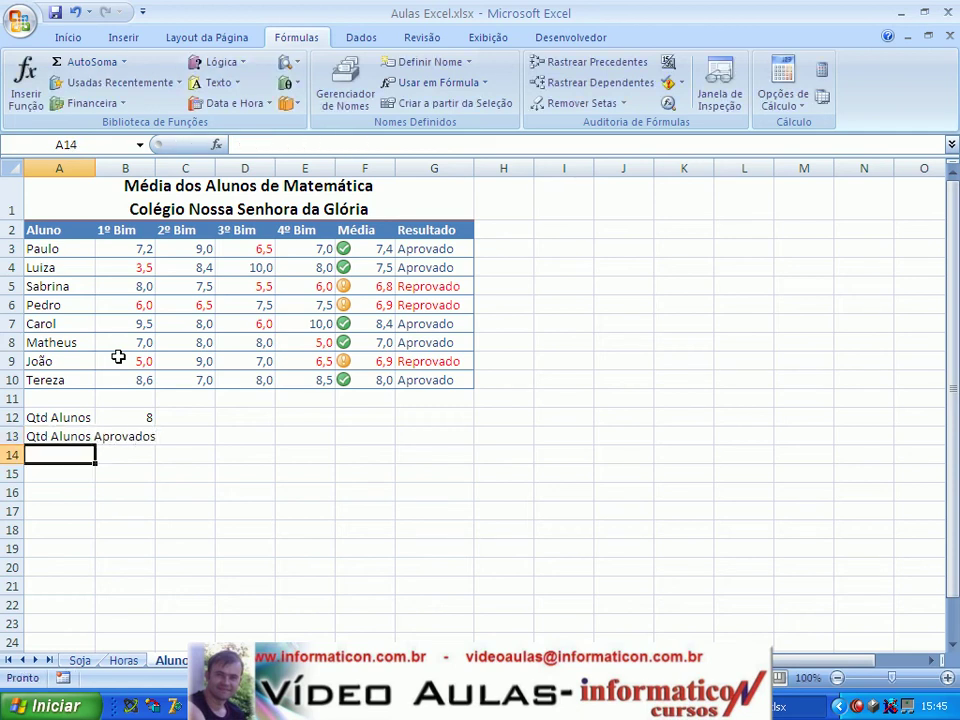
double_click(96, 166)
- Count the approved students in B13 with the formula =CONT.SE(Resultado;"Aprovado"), using range G3:G10
key(Up)
key(Right)
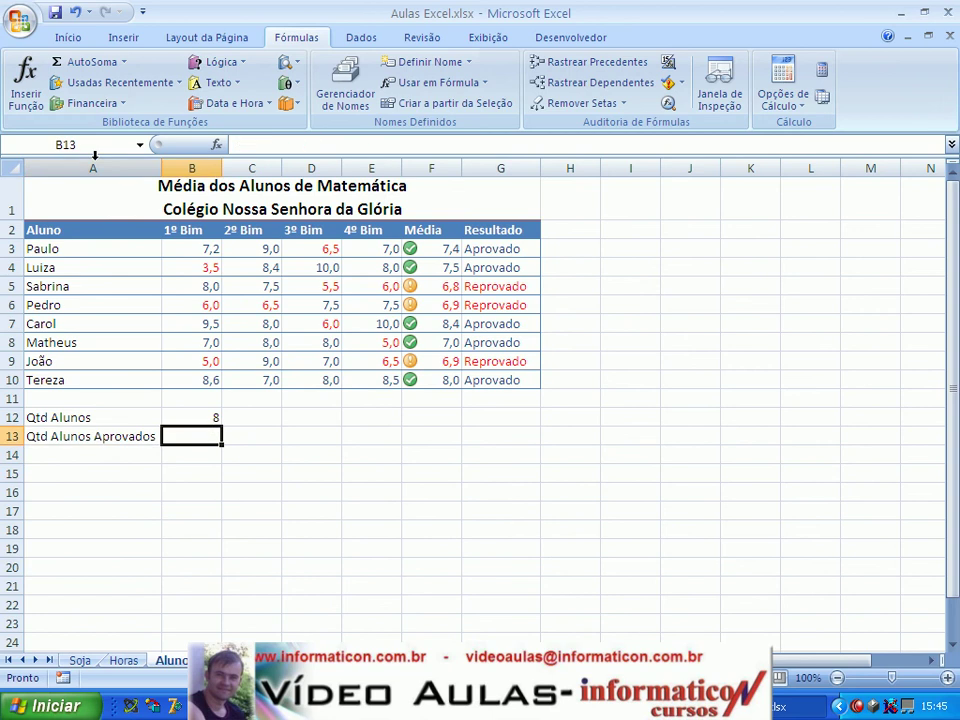
text(=cont.se)
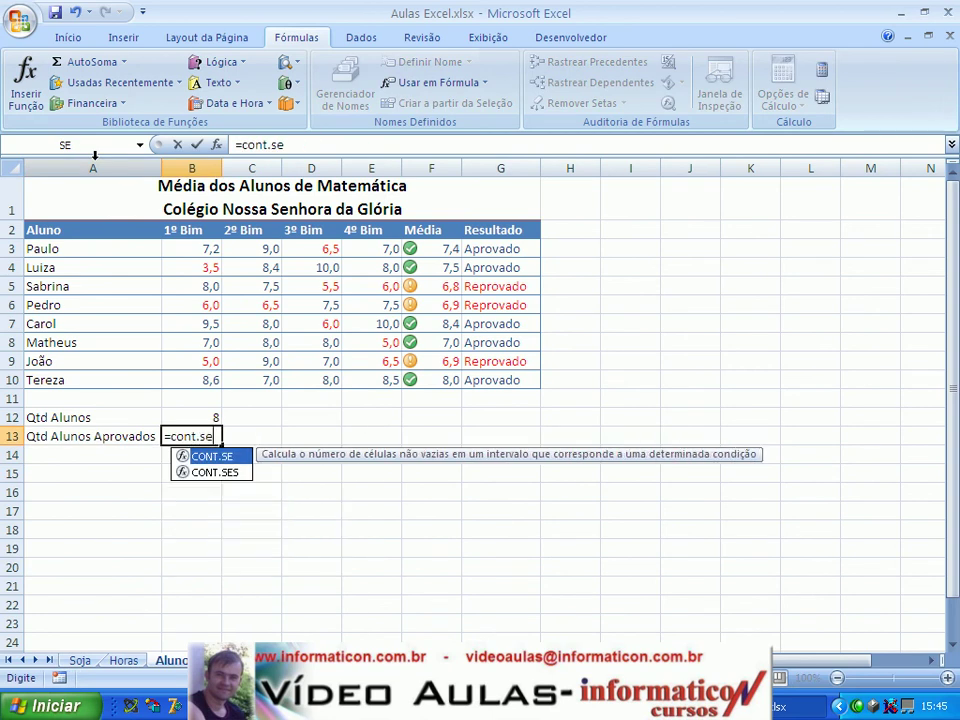
text(()
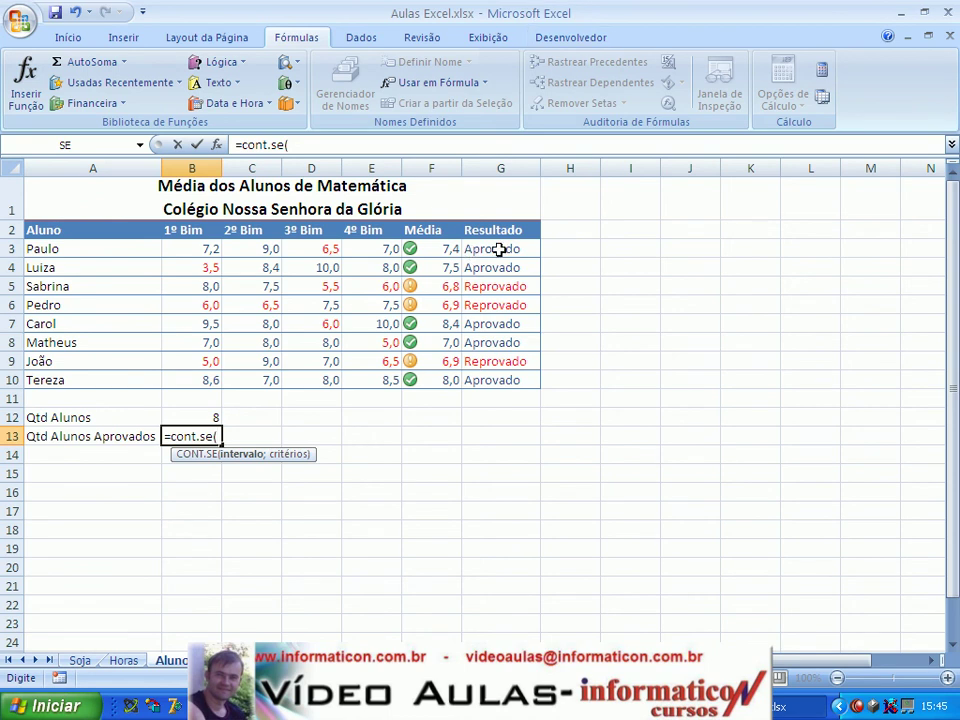
drag(499, 249, 494, 375)
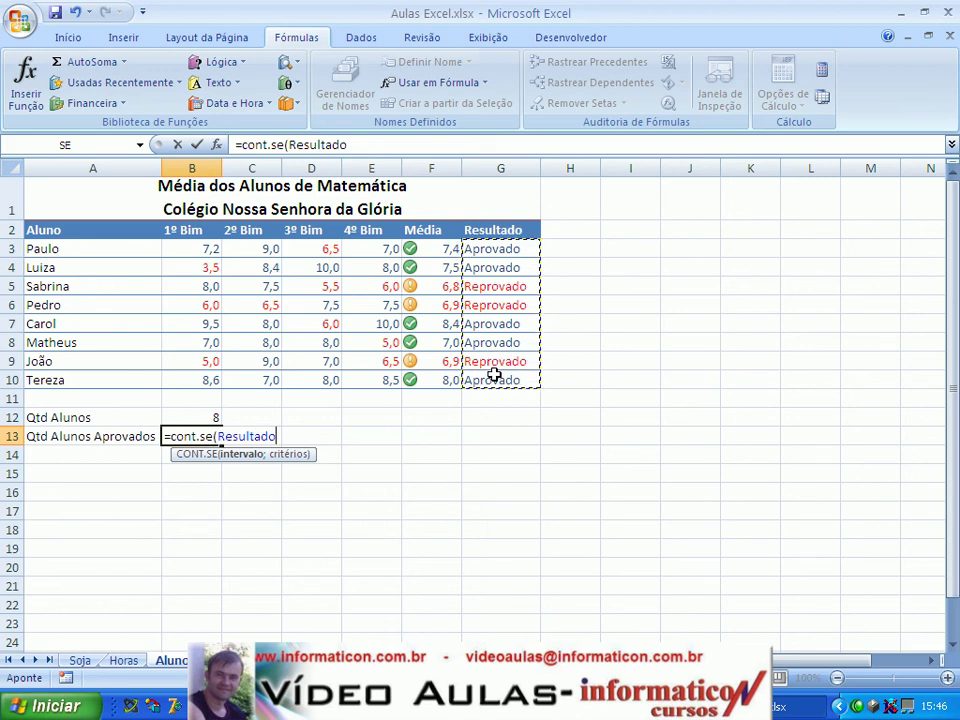
text(;)
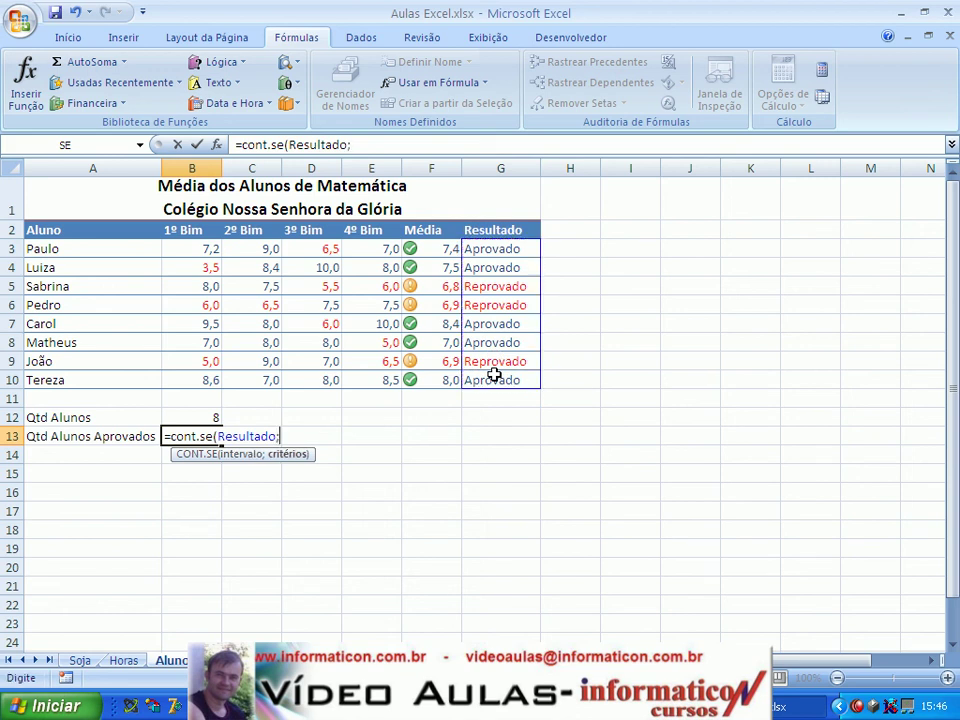
text("Aprovado"))
key(Return)
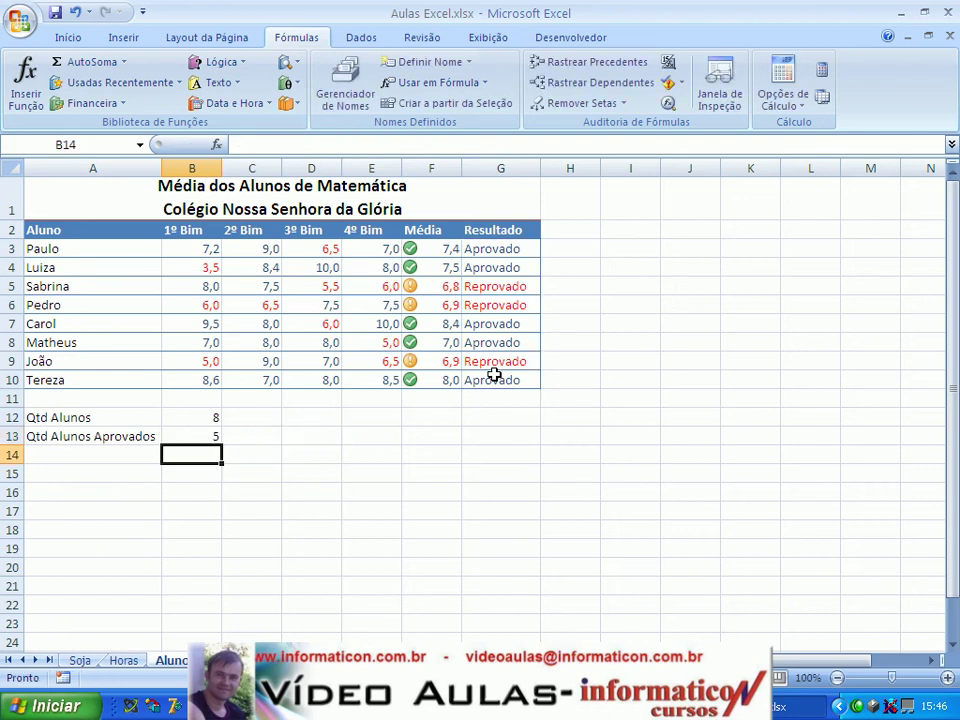
key(Up)
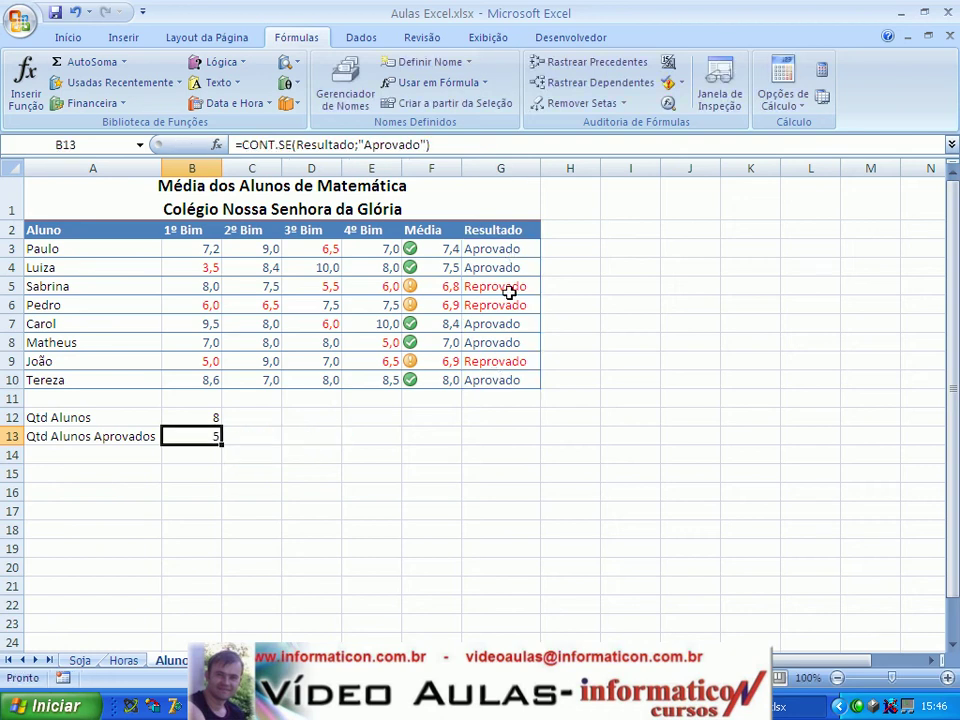
- Copy the A13 label to A14, change it to "Qtd Alunos Reprovados", and refit column A's width
key(Down)
key(Left)
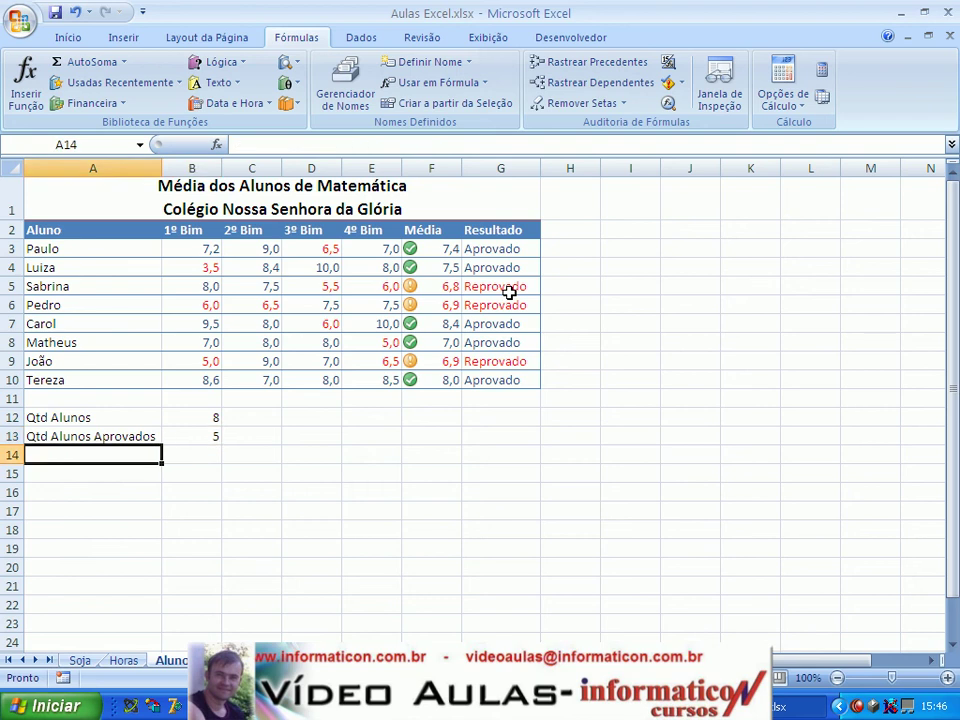
key(Up)
key(ctrl+c)
key(Down)
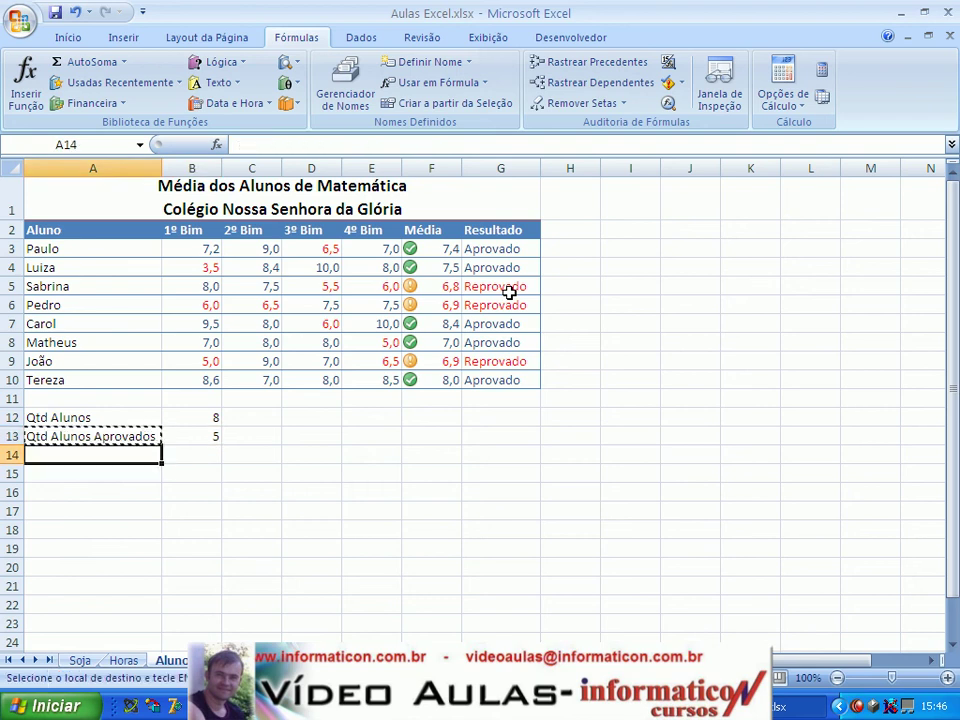
key(ctrl+v)
key(F2)
key(Delete)
text(Re)
key(Return)
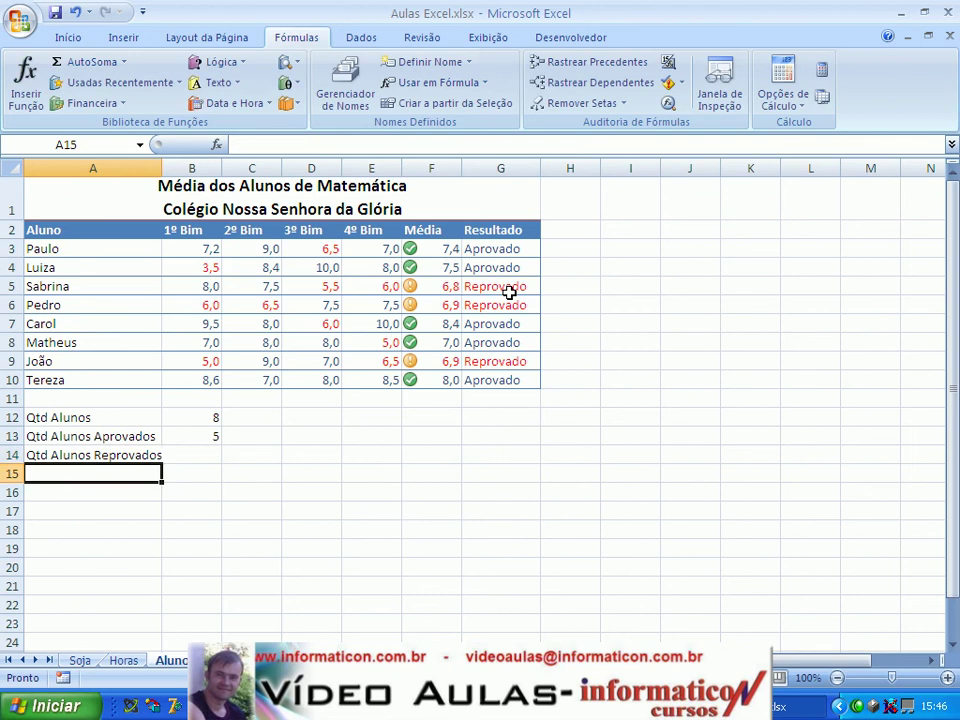
key(Up)
key(Right)
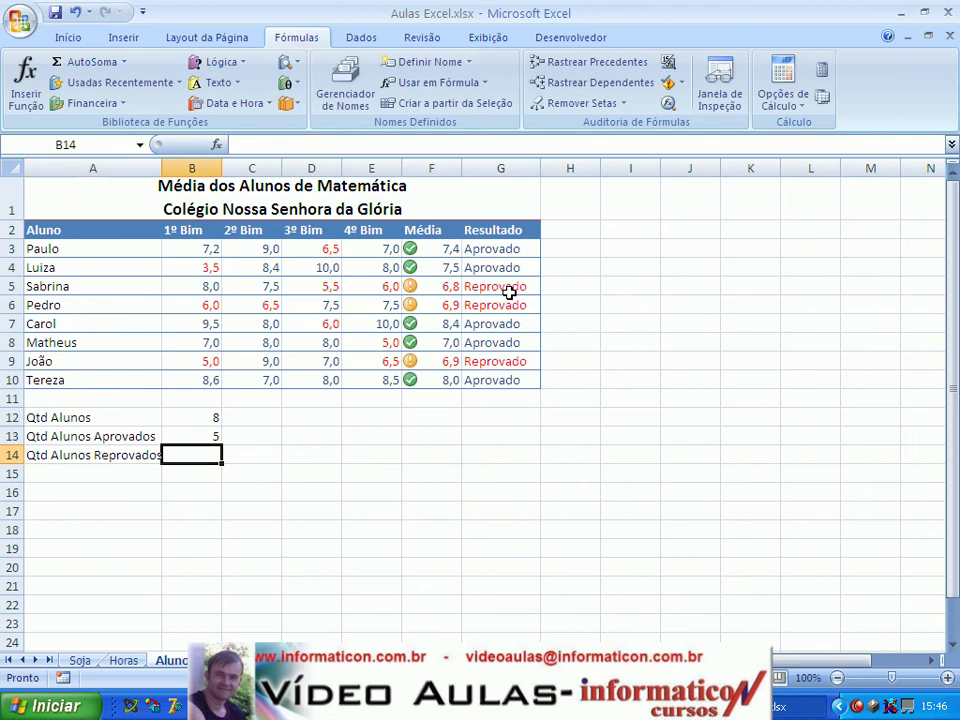
double_click(161, 160)
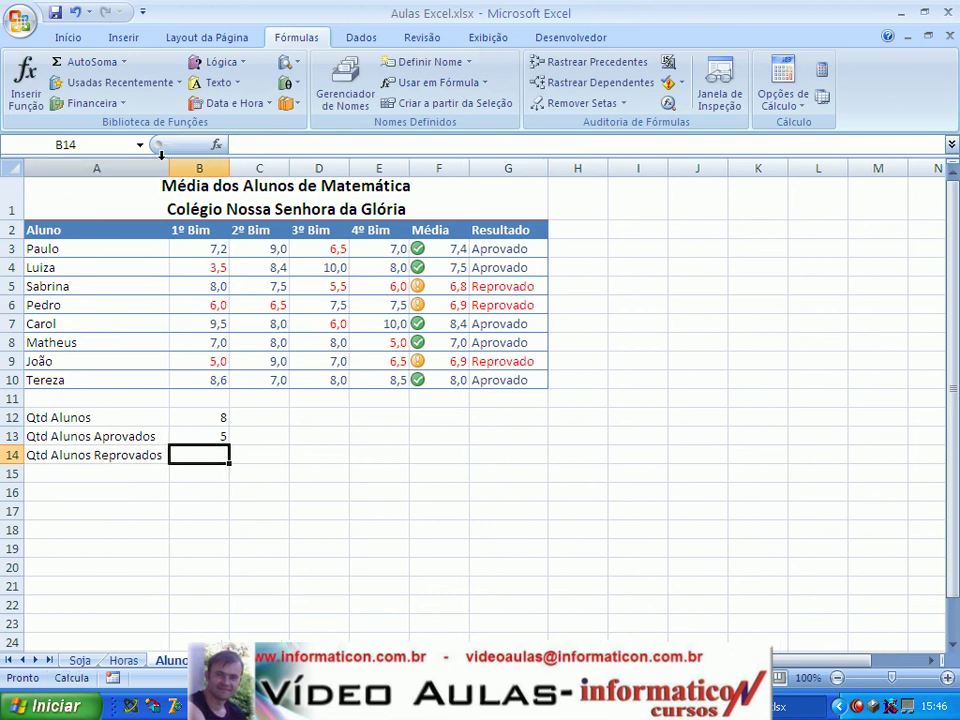
- Count the failed students in B14 with the formula =CONT.SE(Resultado;"Reprovado"), using range G3:G10
text(=cont)
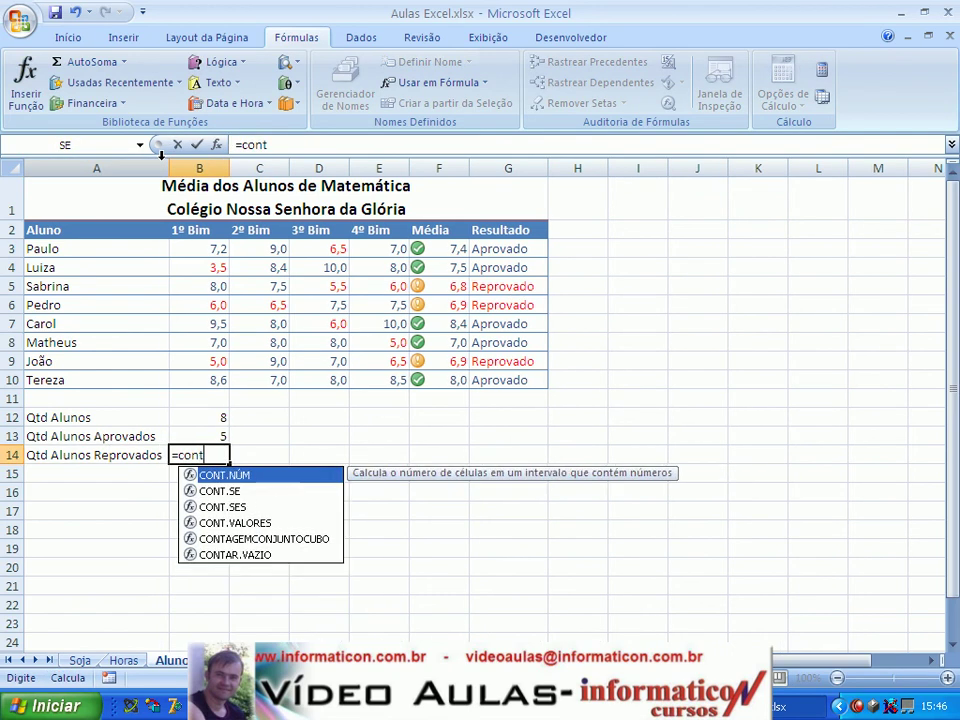
text(.se()
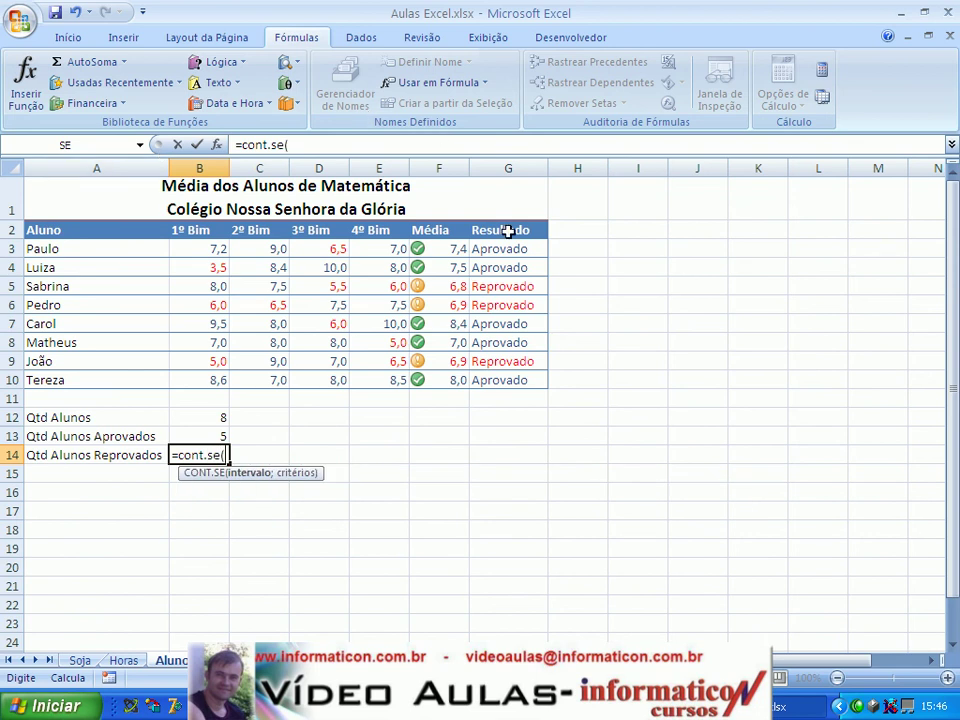
drag(516, 253, 514, 372)
text(;)
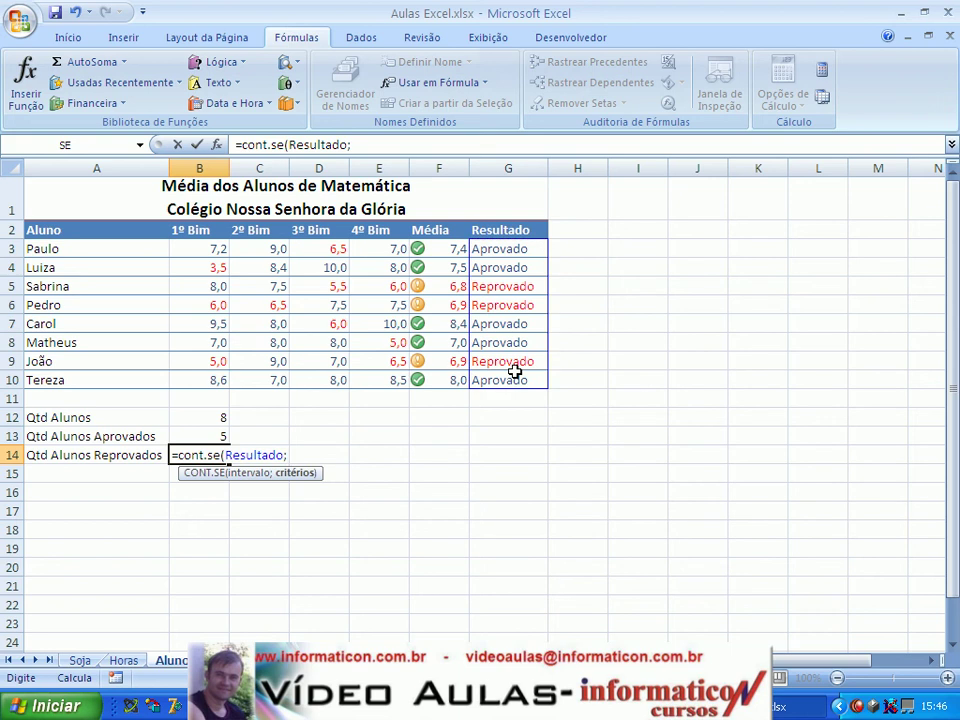
text("Reprovado"))
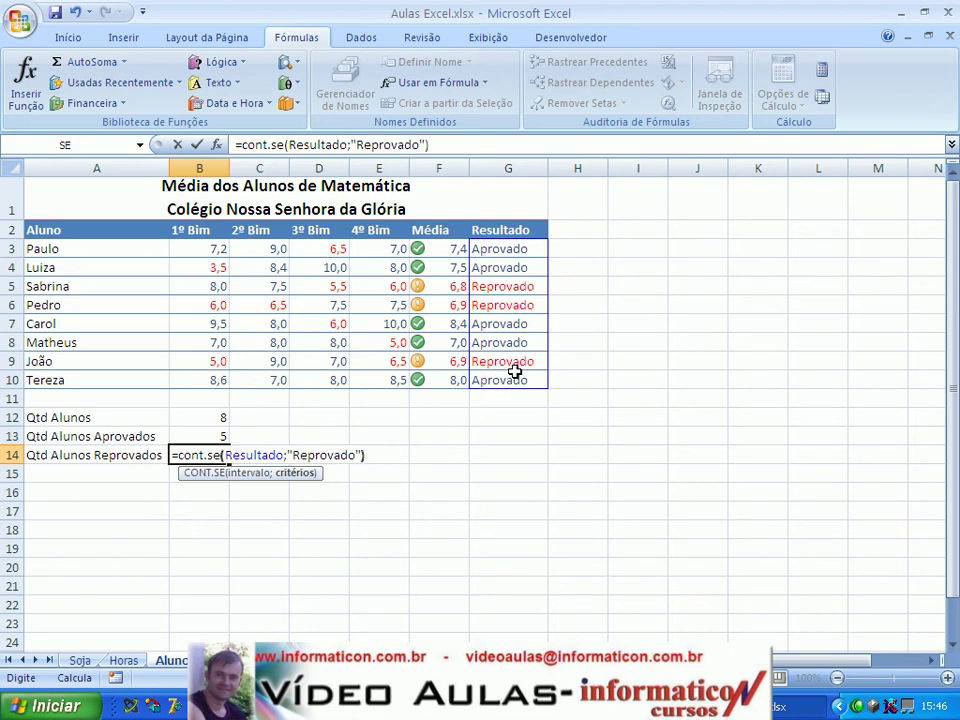
key(Return)
key(Up)
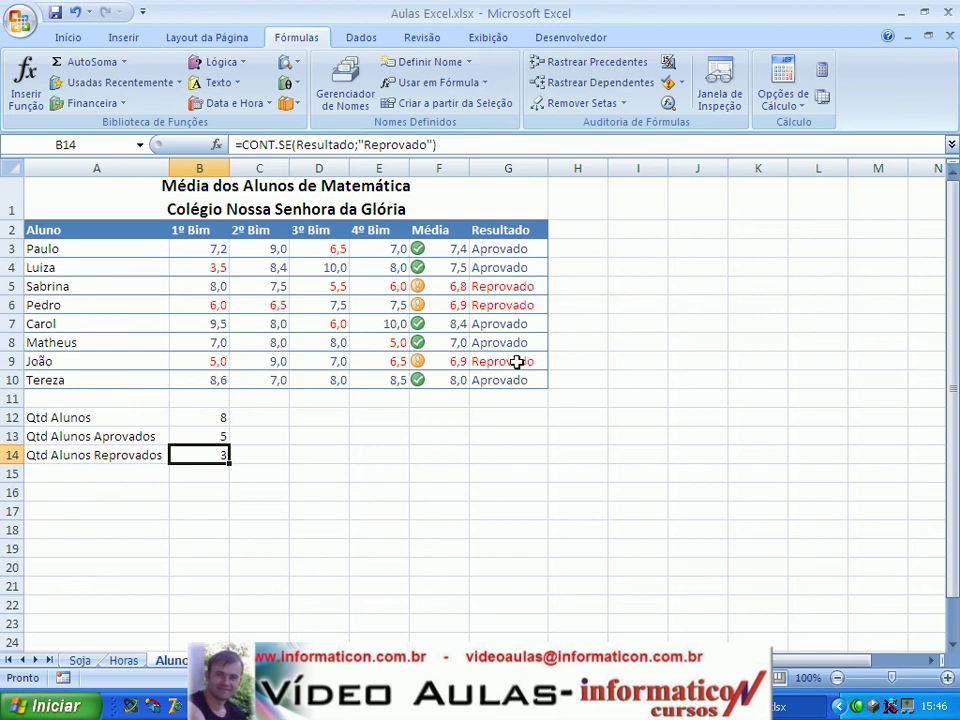
- Set the first student's 1º Bim grade in B3 to 5 to test the counting formulas
click(213, 251)
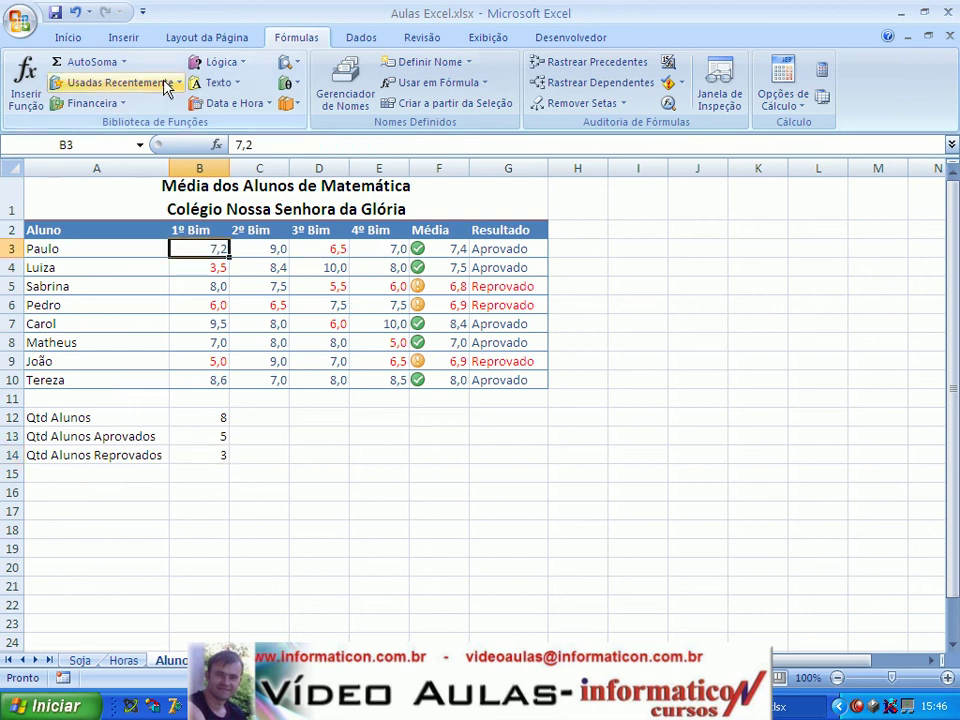
text(5)
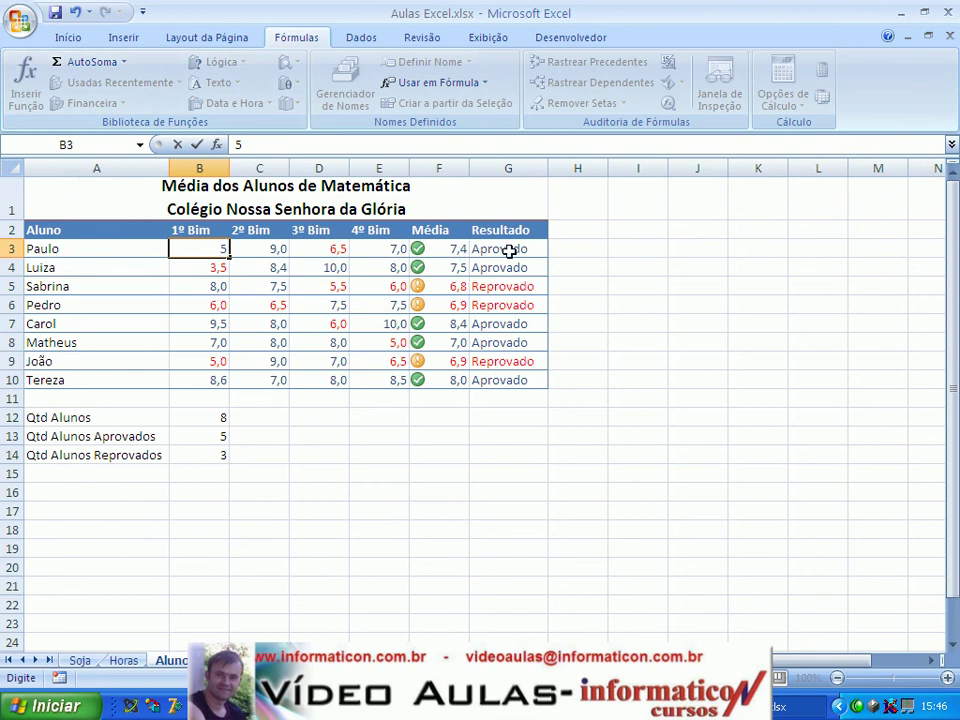
key(Return)
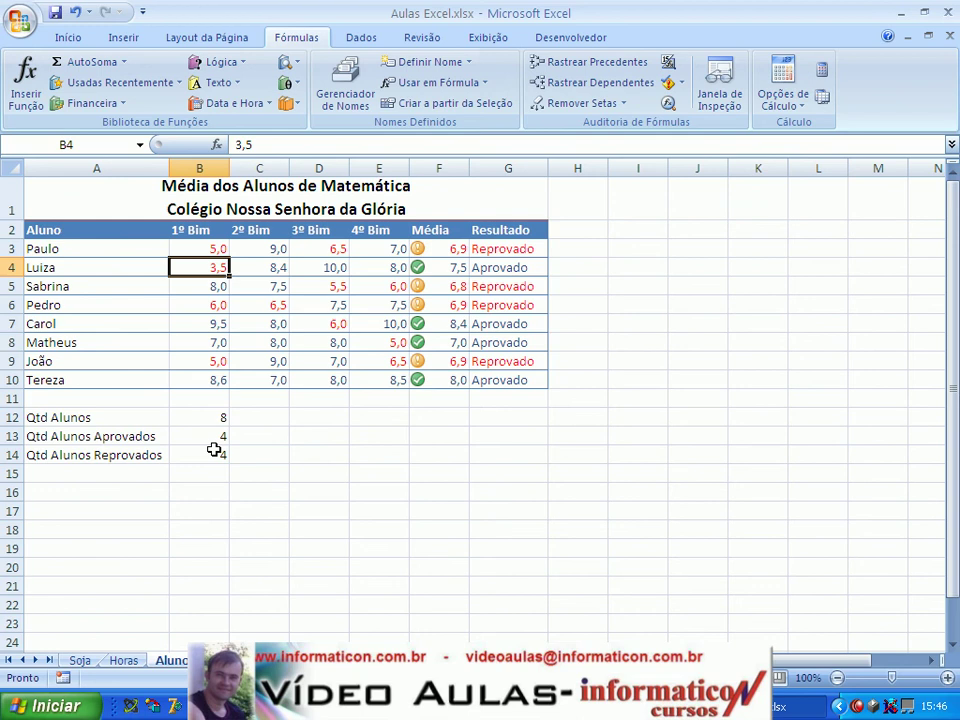
click(145, 471)
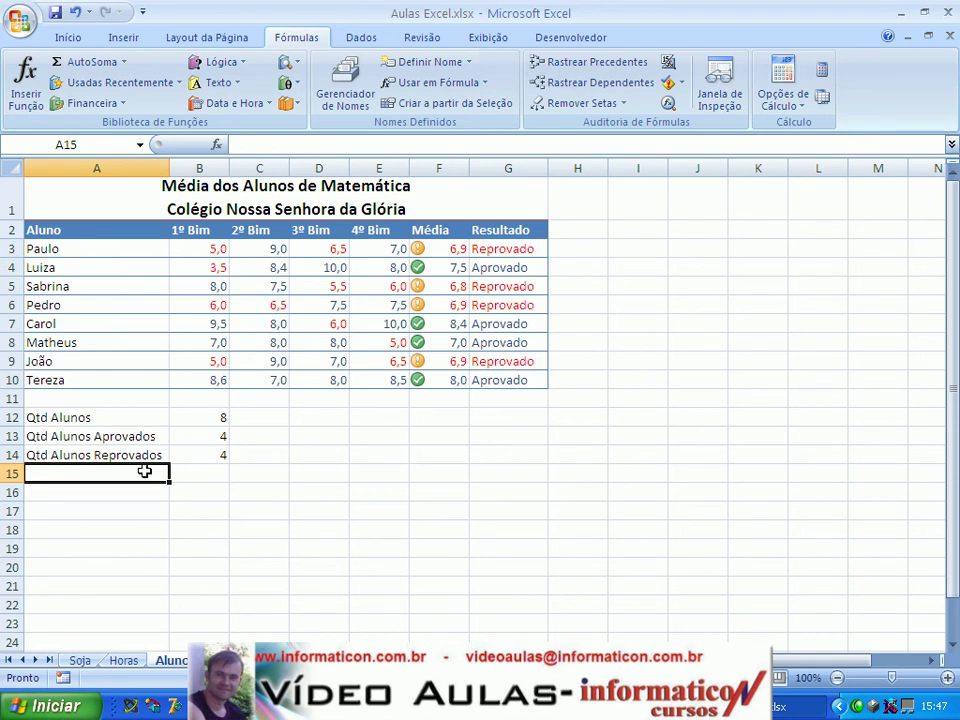
- Label cell A15 as "Número de 10"
text(Nú)
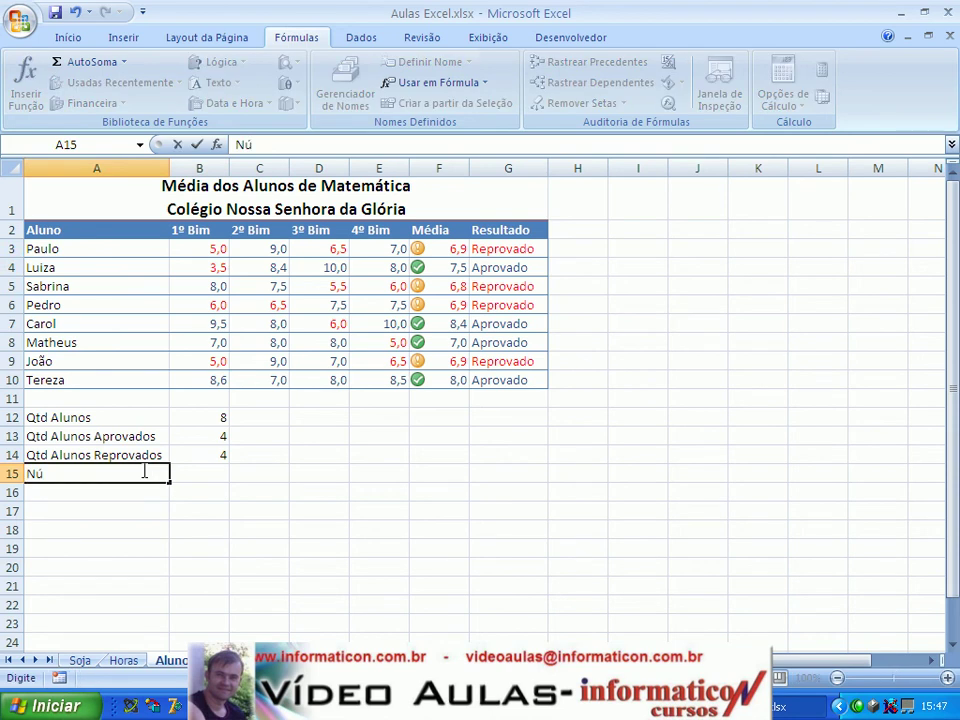
text(mero de 10)
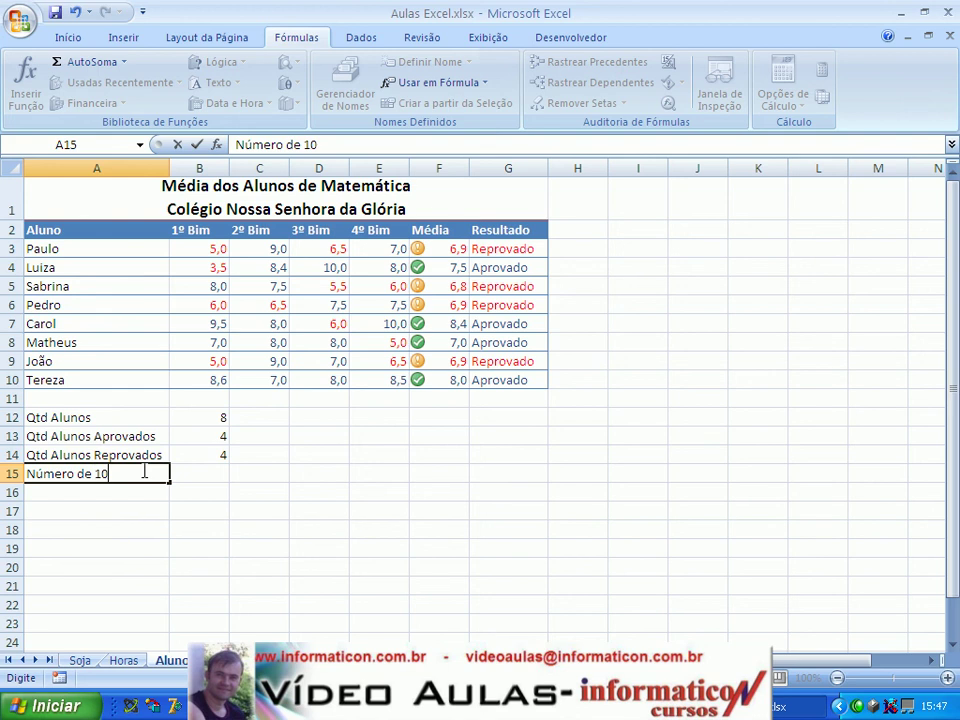
key(Tab)
- Count the grades equal to 10 in B15 with the formula =CONT.SE(B3:E10;10)
text(=c)
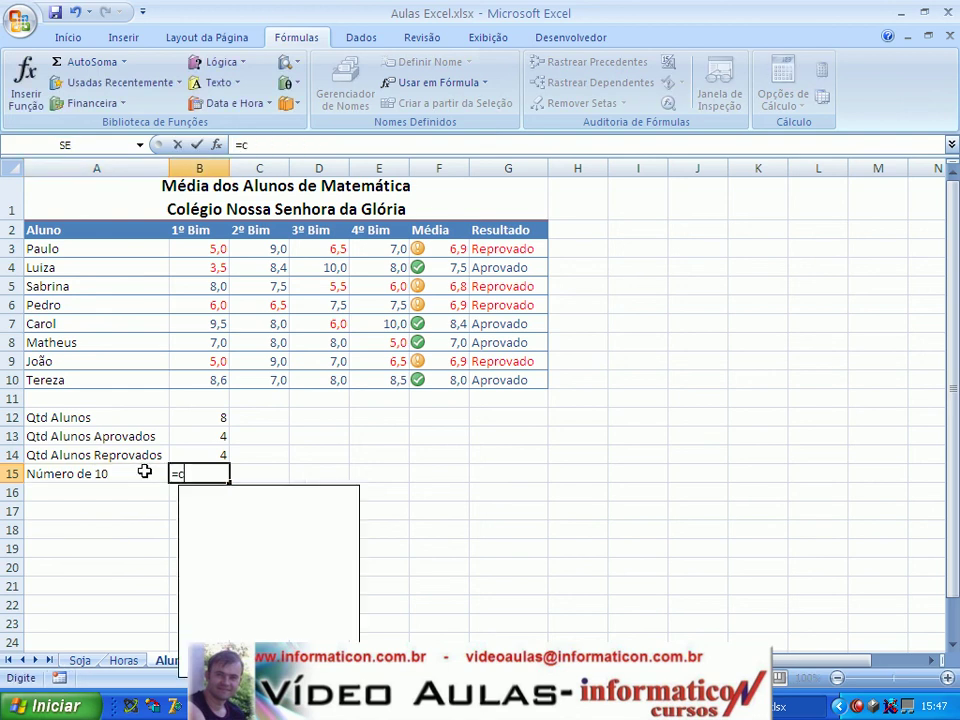
text(ont.valroe)
key(BackSpace)
key(BackSpace)
key(BackSpace)
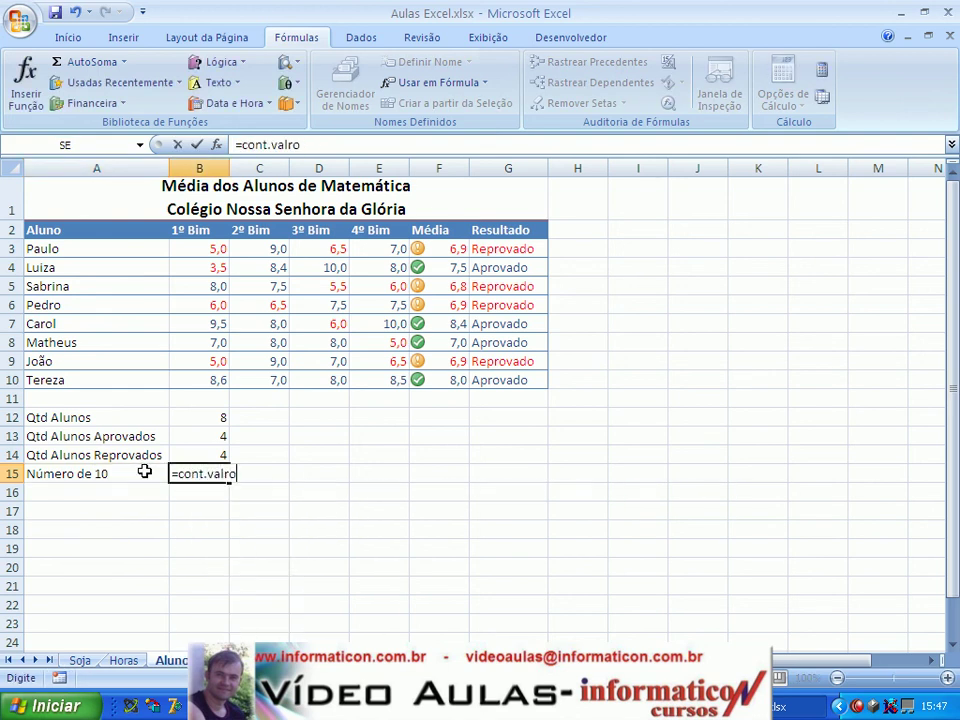
key(BackSpace)
key(BackSpace)
key(BackSpace)
text(se()
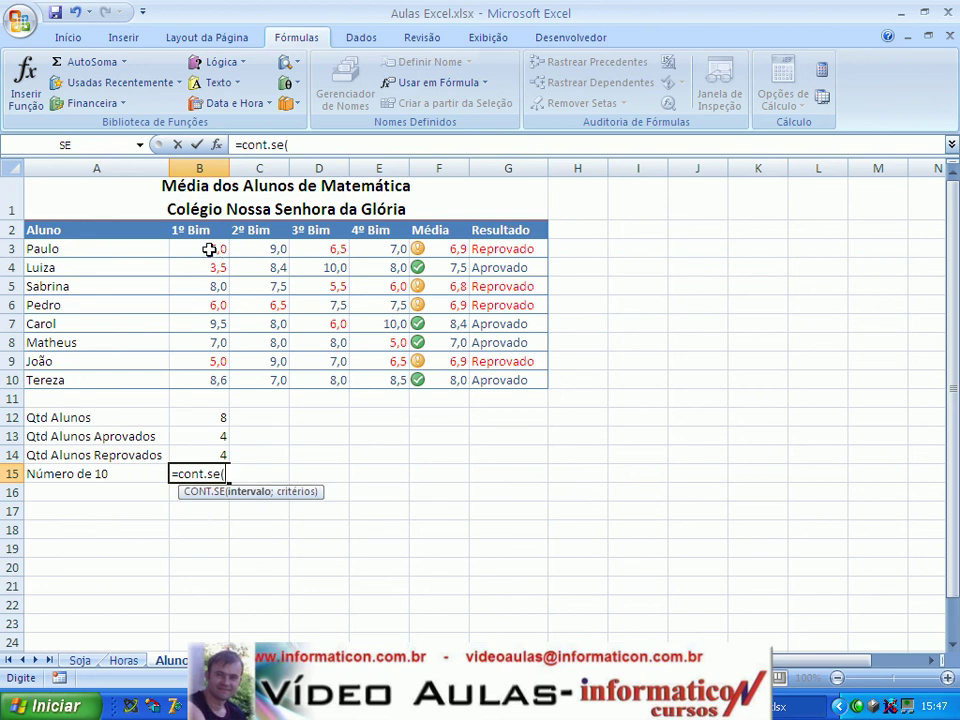
drag(208, 249, 383, 374)
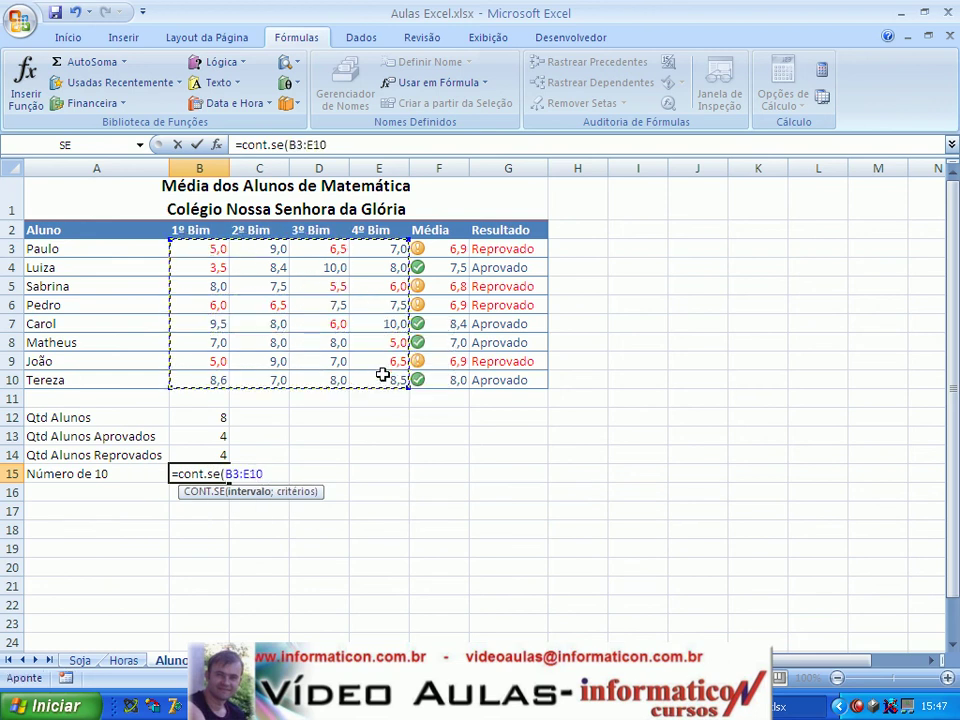
text(;)
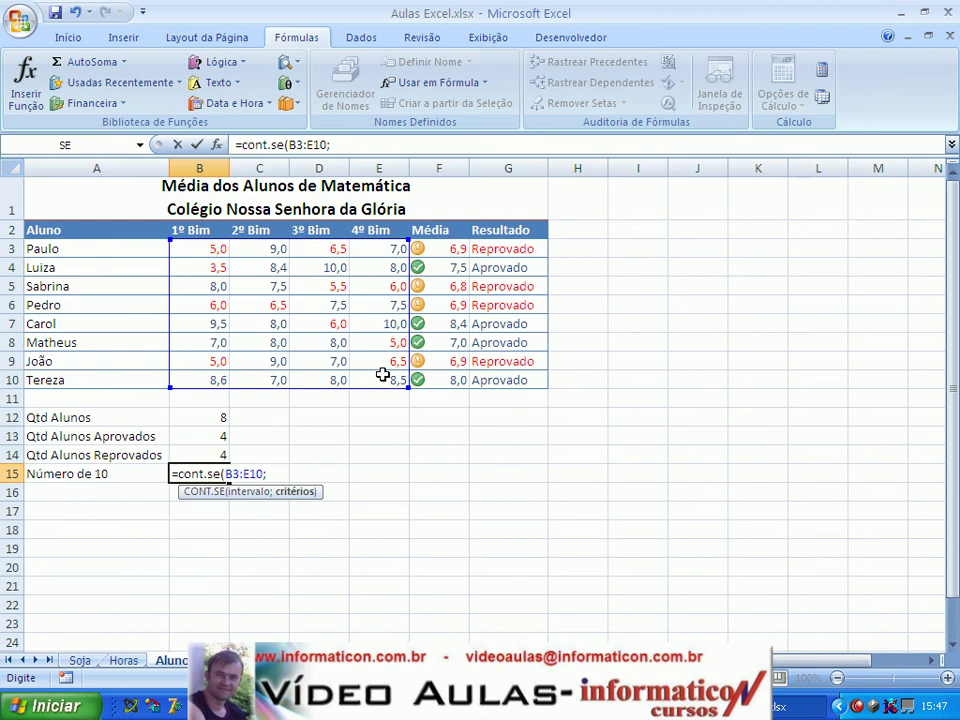
text(10))
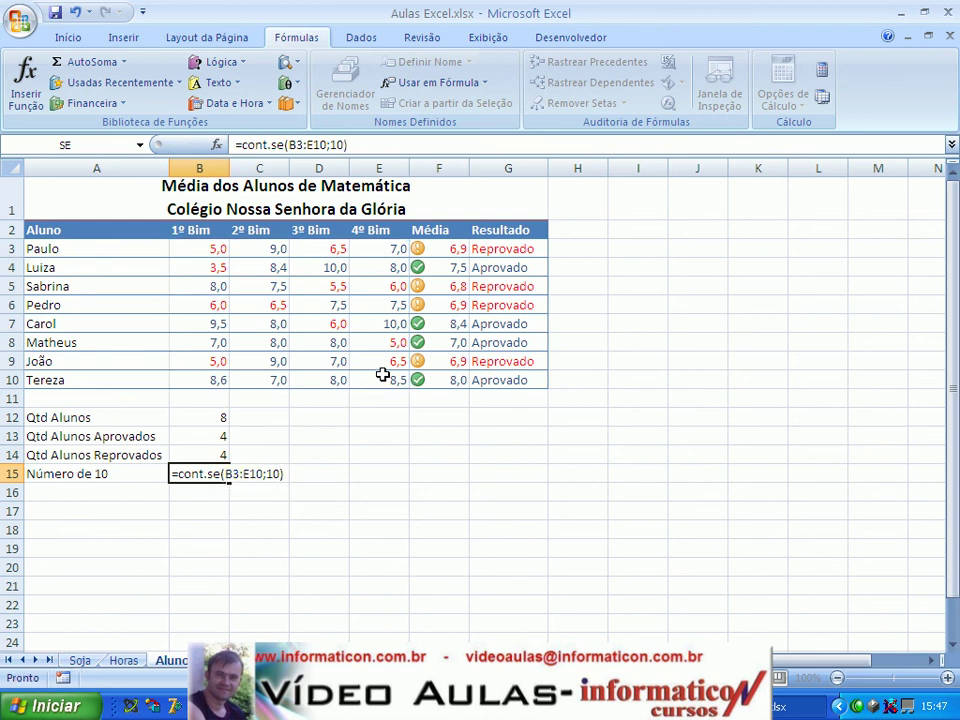
key(Return)
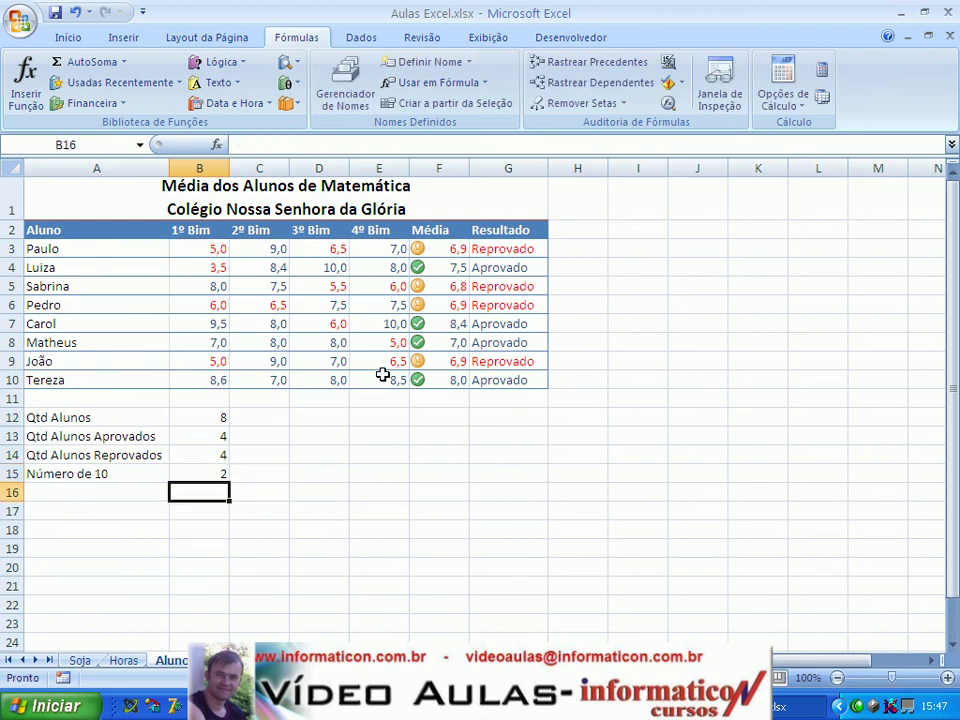
- Locate the grades of 10 in E7 and D4, and set the B3 grade to 10 to test the count
click(390, 324)
click(319, 267)
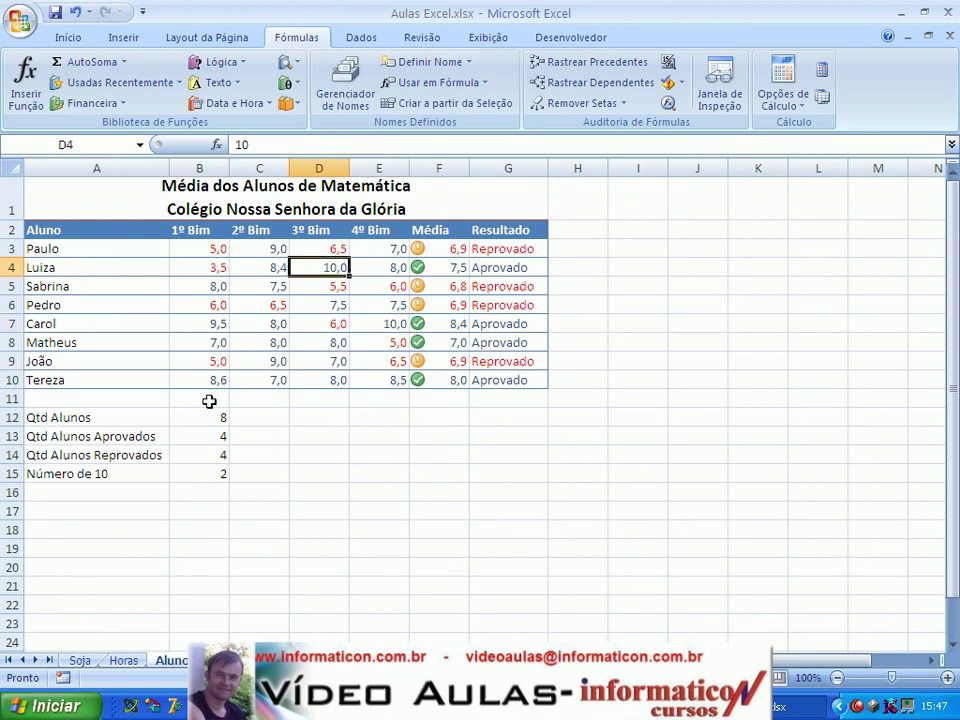
click(215, 253)
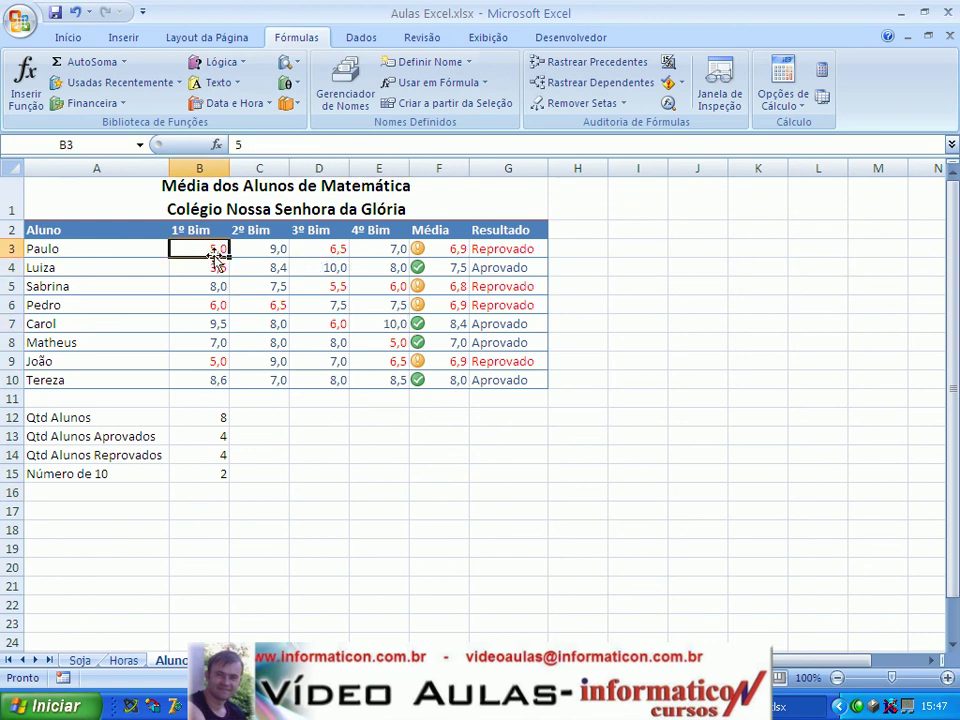
text(10)
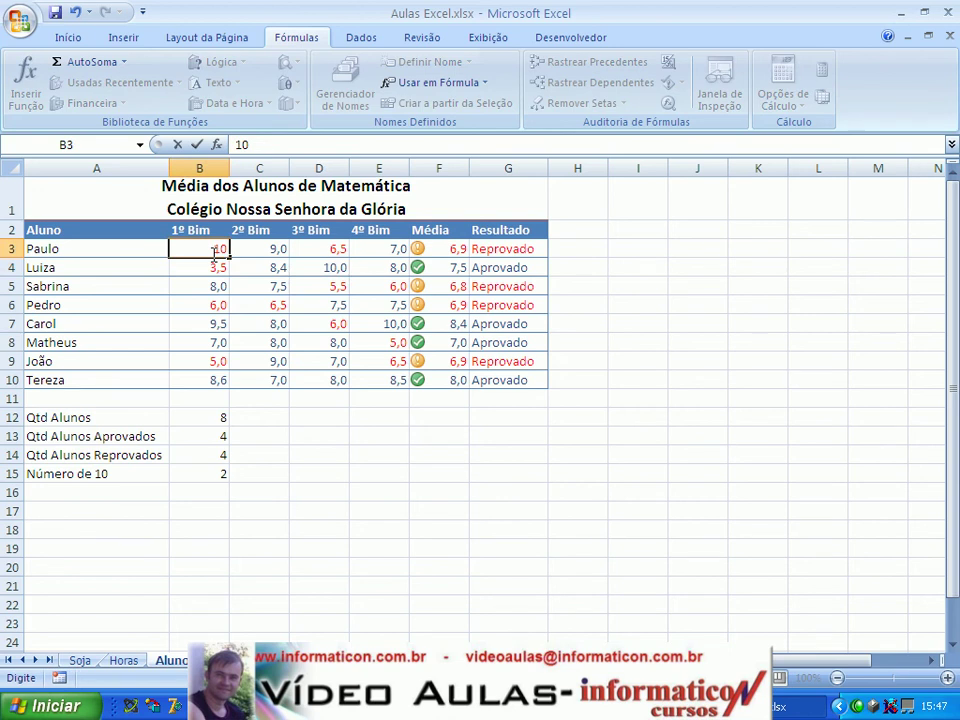
key(Return)
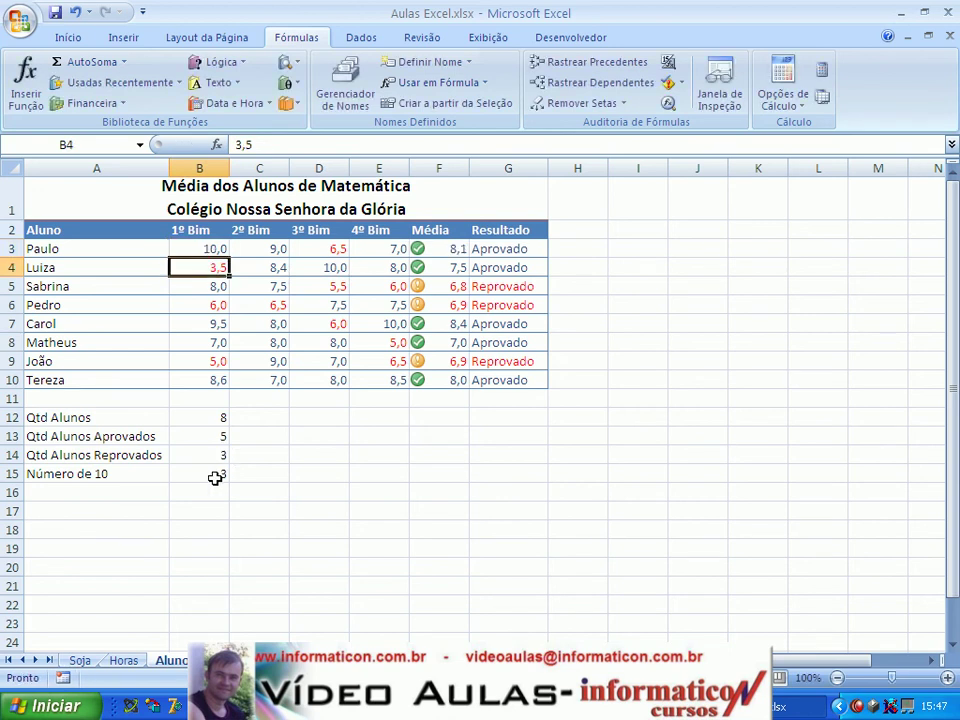
- Label cell A16 as "Soma Média Aprovados"
click(130, 491)
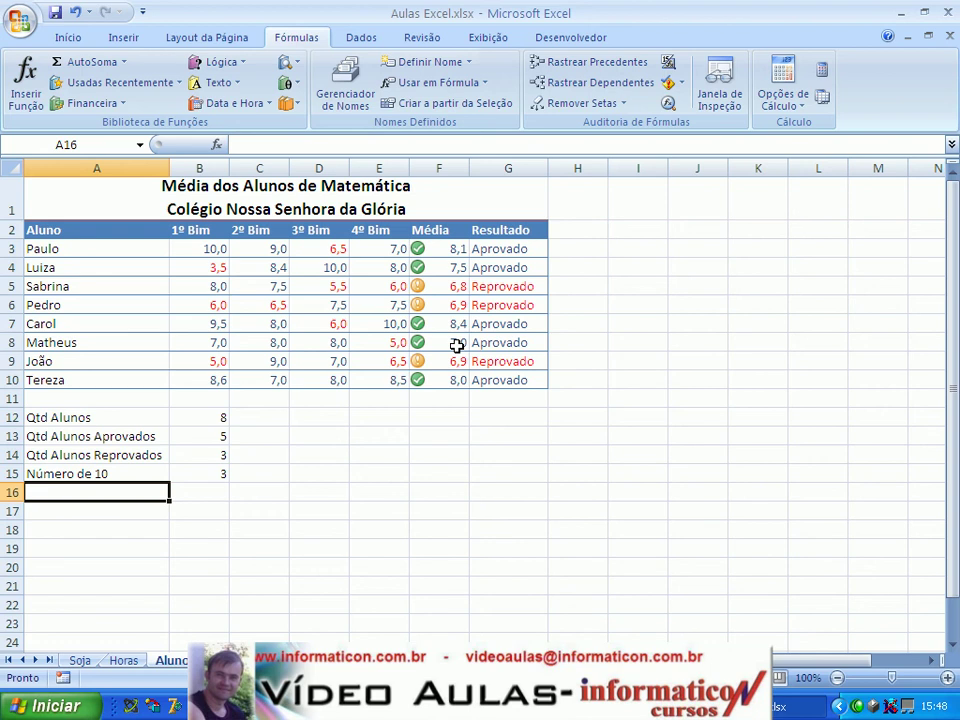
text(Soma M)
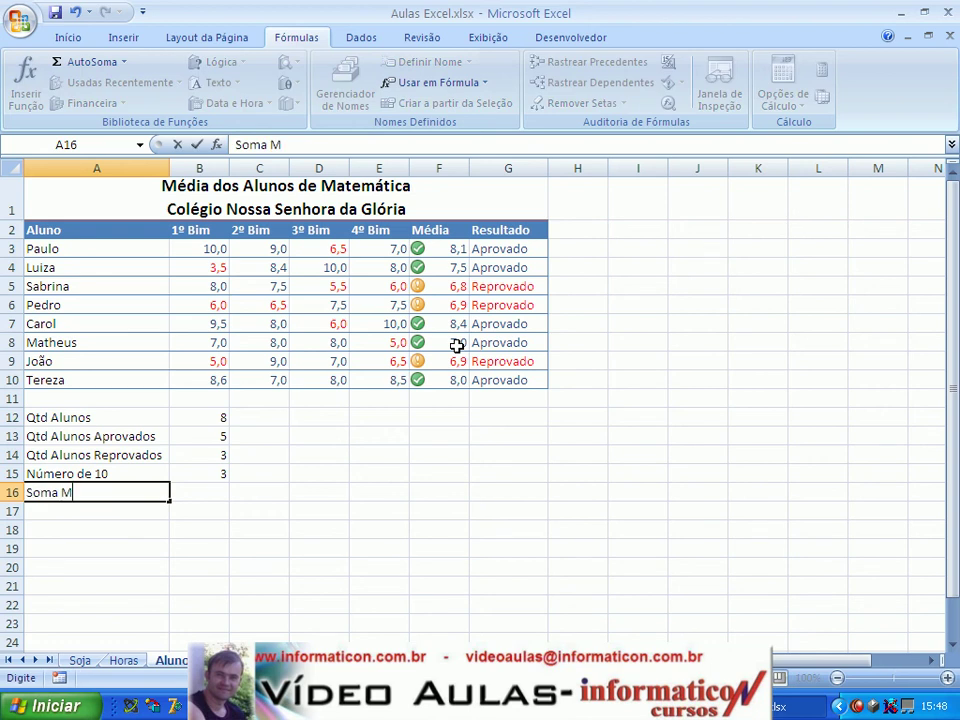
text(édia Arpovados)
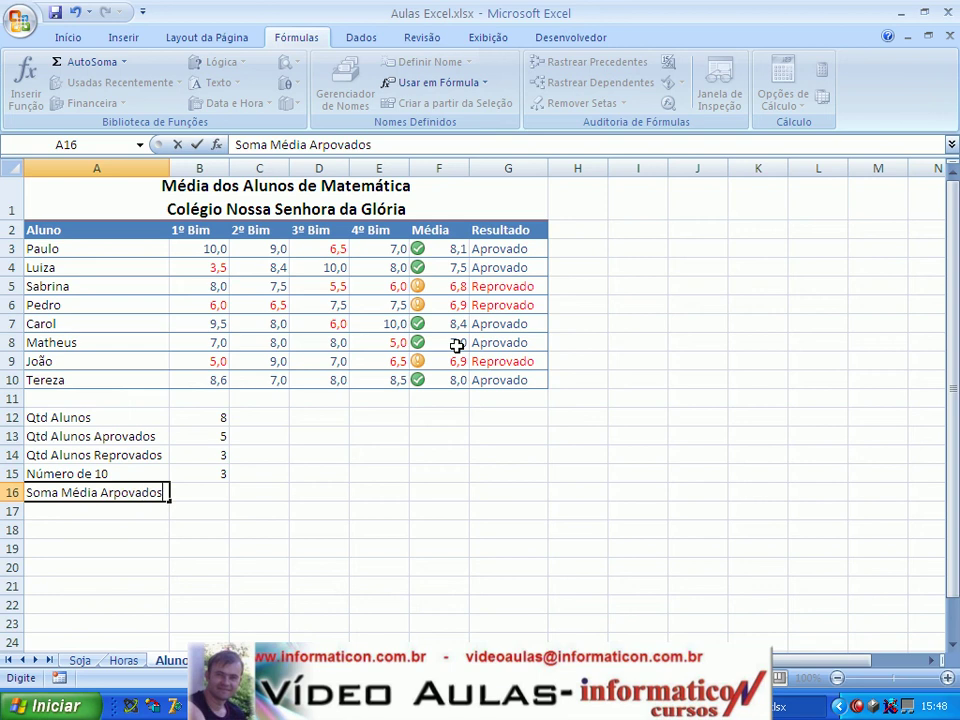
key(Right)
key(Left)
key(F2)
key(Left)
key(Left)
key(Left)
key(Left)
key(Left)
key(Left)
key(Left)
key(Left)
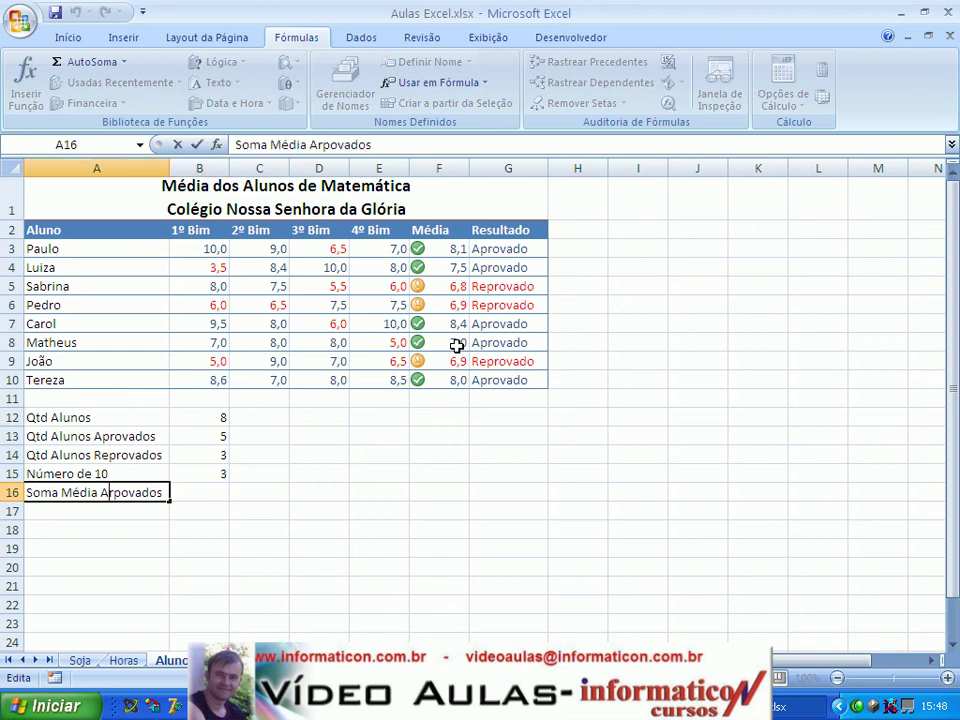
key(BackSpace)
key(Right)
text(r)
key(ctrl+Return)
- Begin a SOMASE formula in B16 beside the new label
key(Right)
text(=)
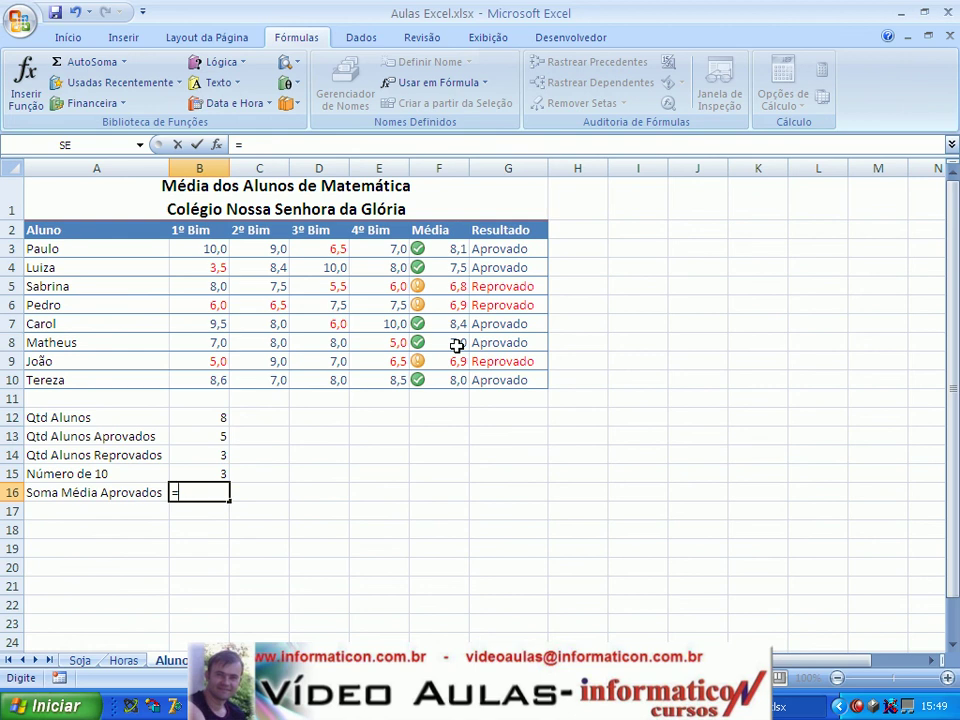
text(somase()
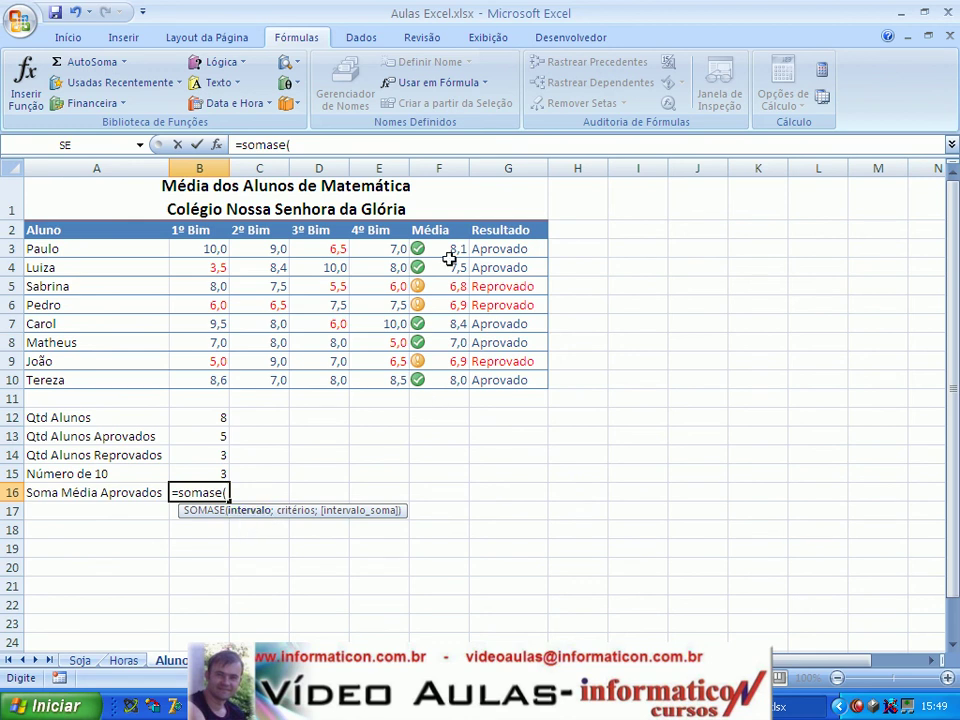
drag(446, 249, 446, 370)
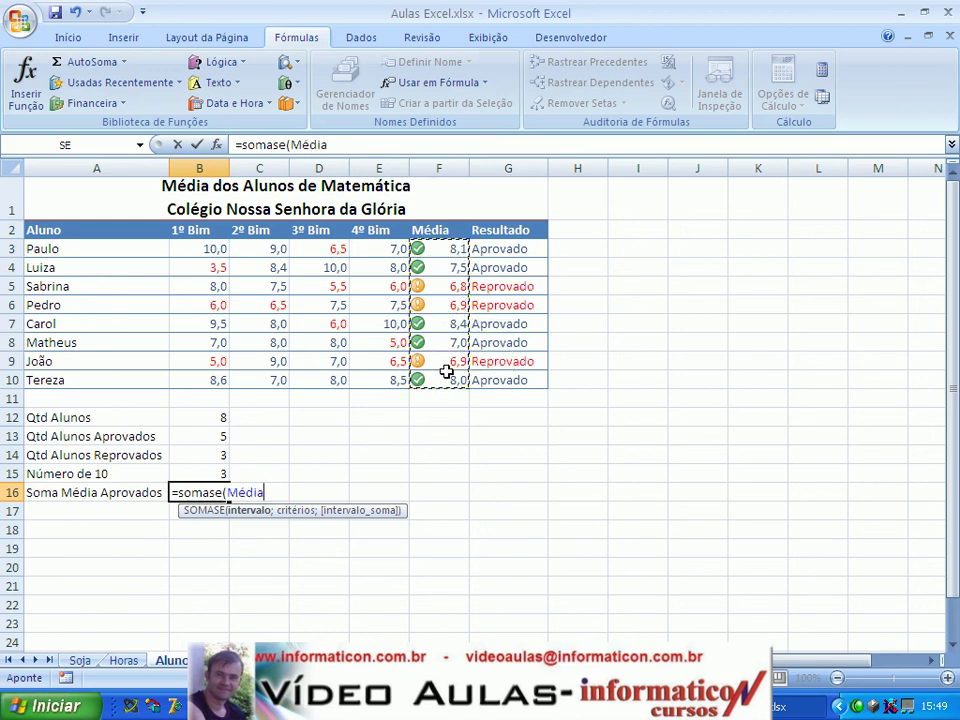
key(BackSpace)
key(BackSpace)
key(BackSpace)
key(BackSpace)
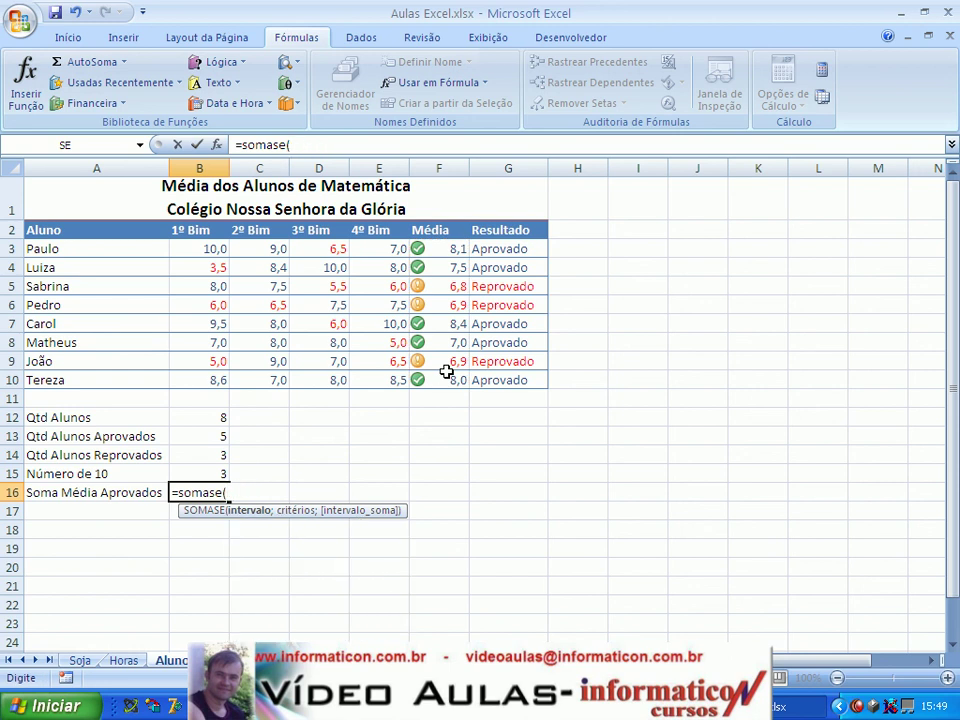
- Complete the B16 formula as =SOMASE(Resultado;"Aprovado";Média), using G3:G10 as criteria range and F3:F10 as sum range
drag(507, 252, 508, 380)
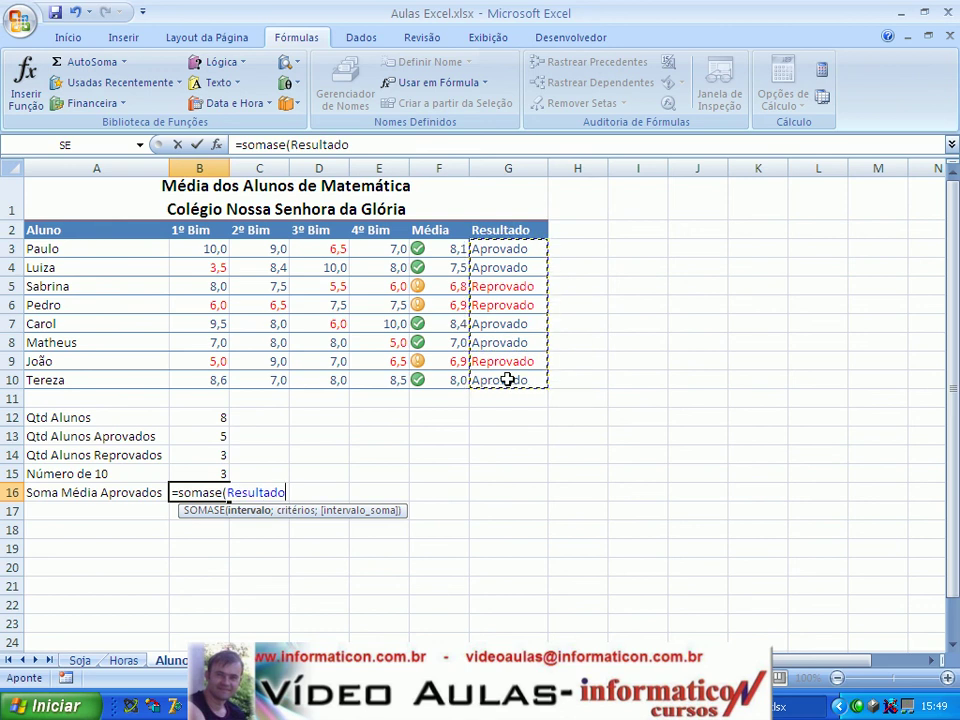
text(=)
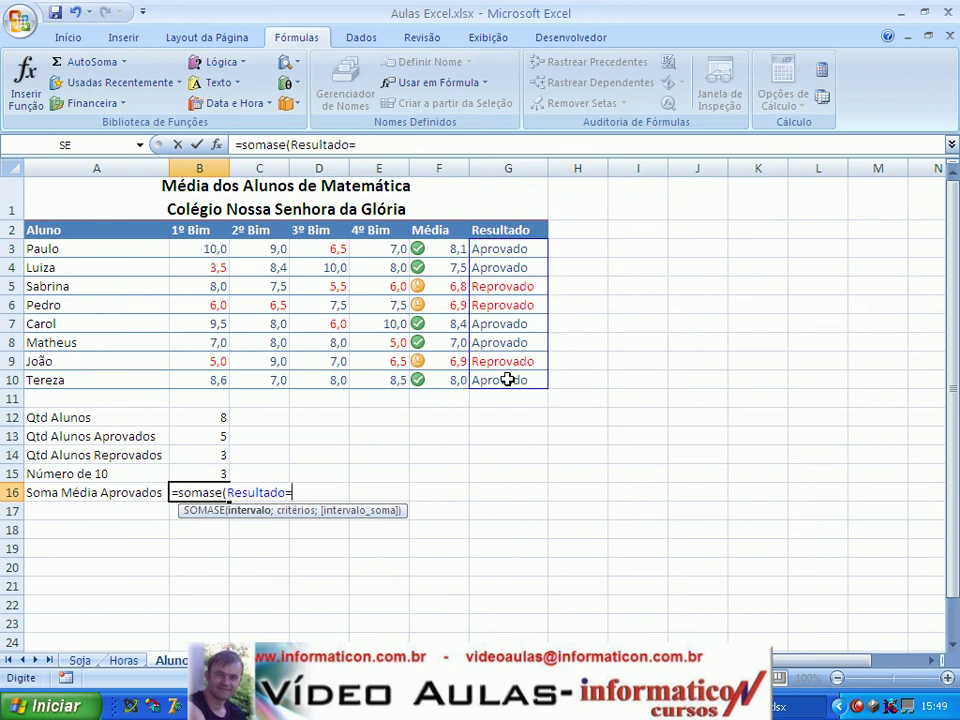
text("Arpvado)
key(BackSpace)
key(BackSpace)
key(BackSpace)
key(BackSpace)
key(BackSpace)
key(BackSpace)
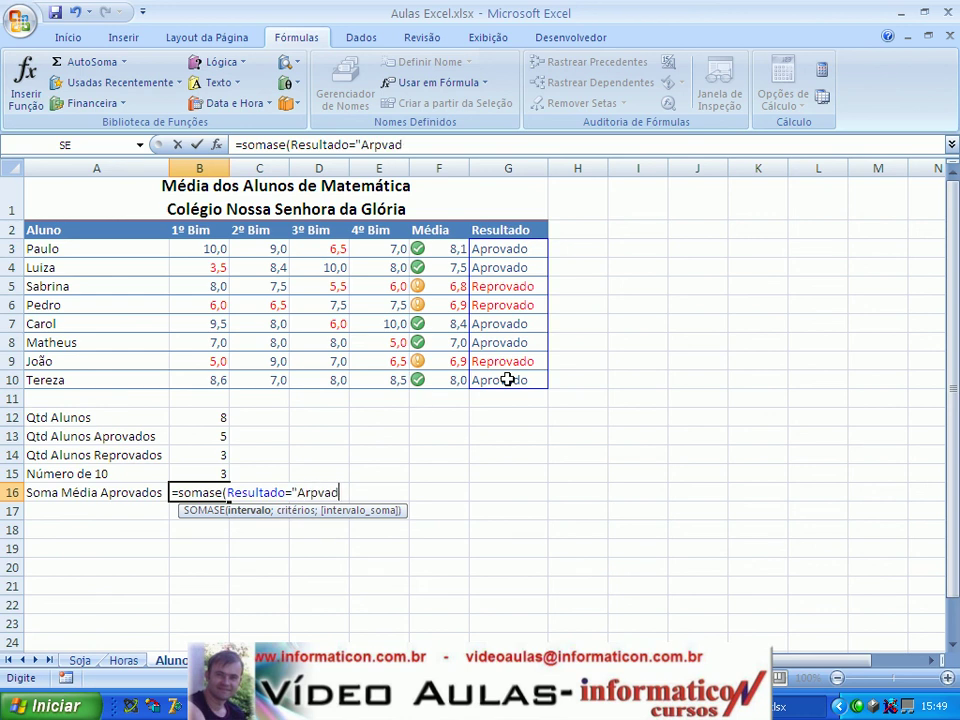
text(provado";)
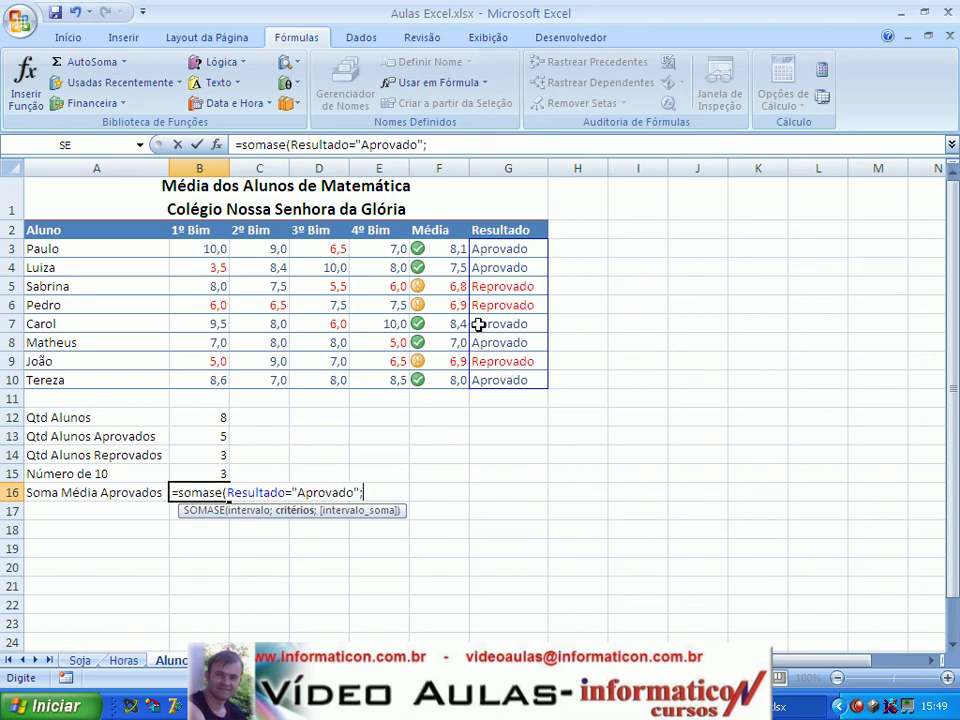
click(291, 490)
key(BackSpace)
text(;)
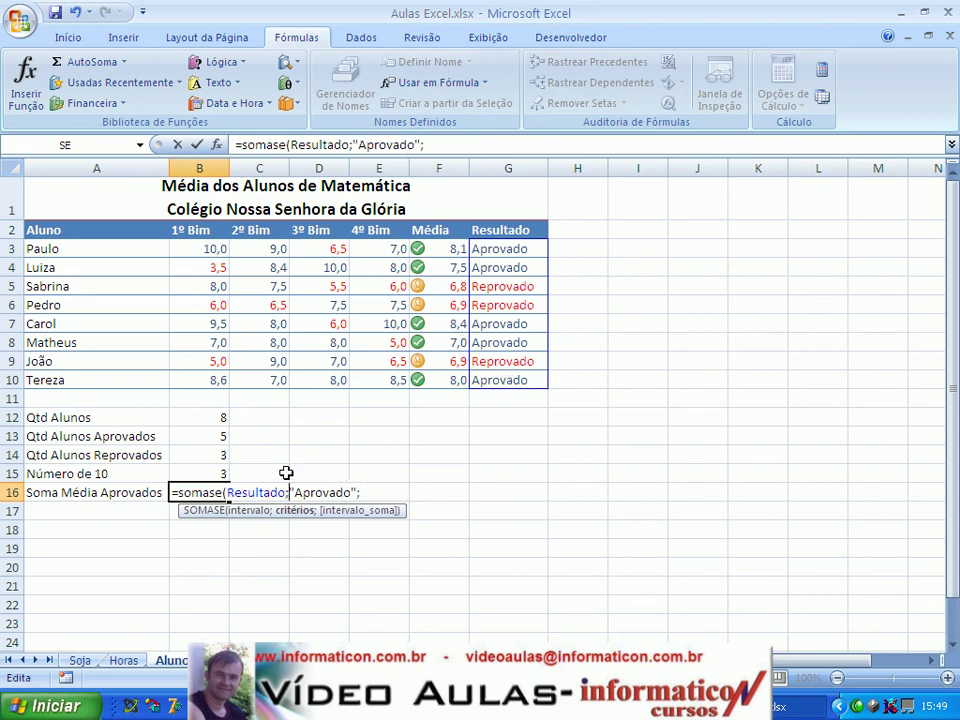
click(368, 492)
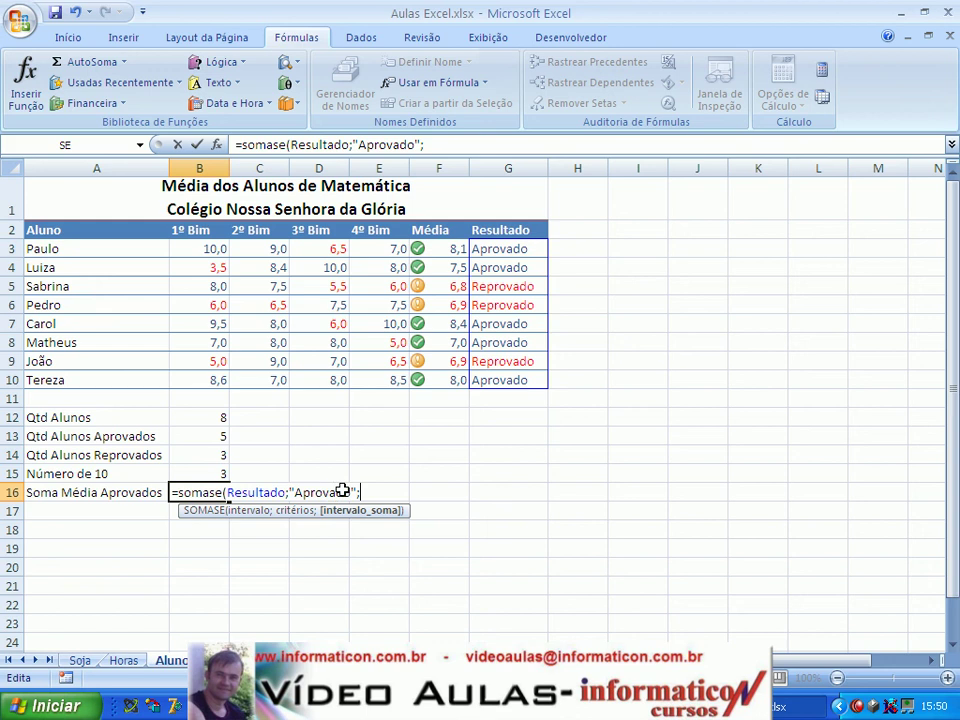
drag(443, 249, 439, 379)
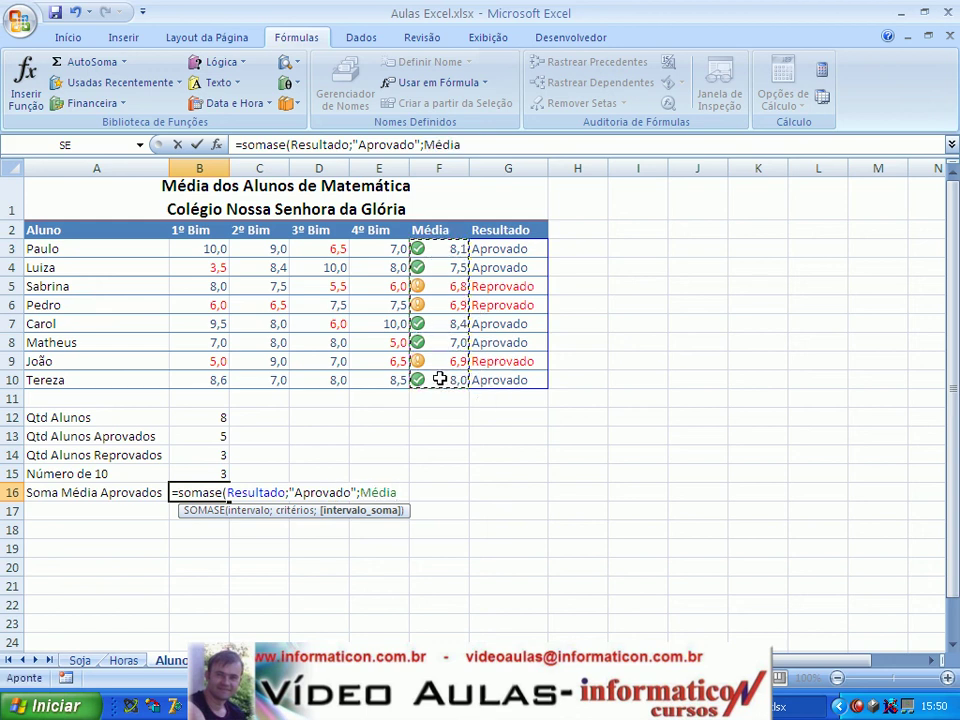
text())
key(Return)
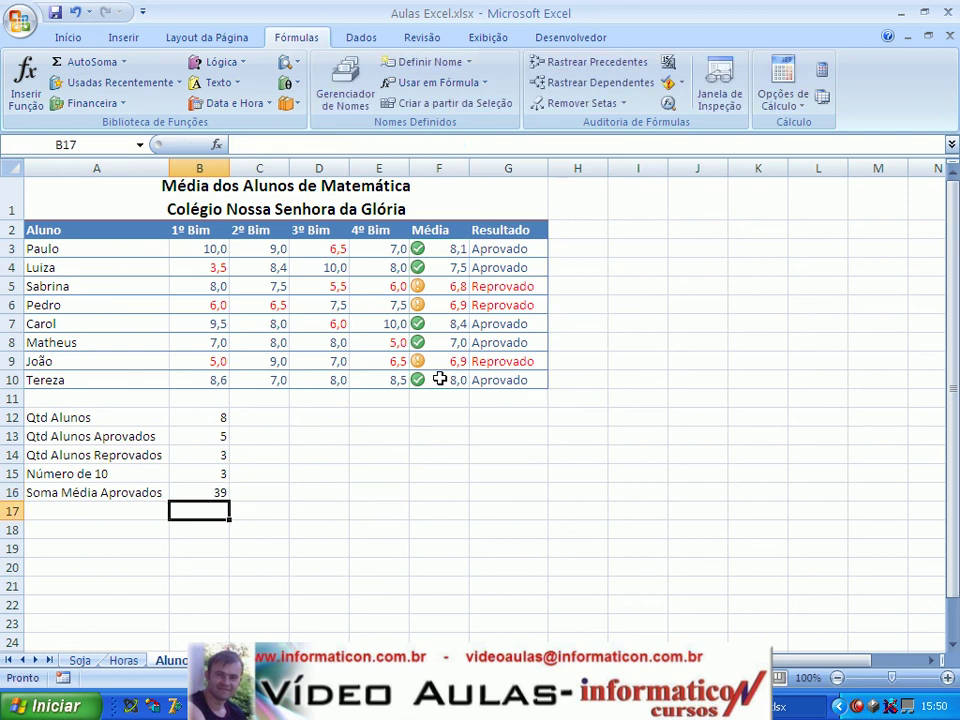
- Review the B16 formula and select the approved students' averages in F3, F4, F7, F8 and F10 to check what it adds
key(Up)
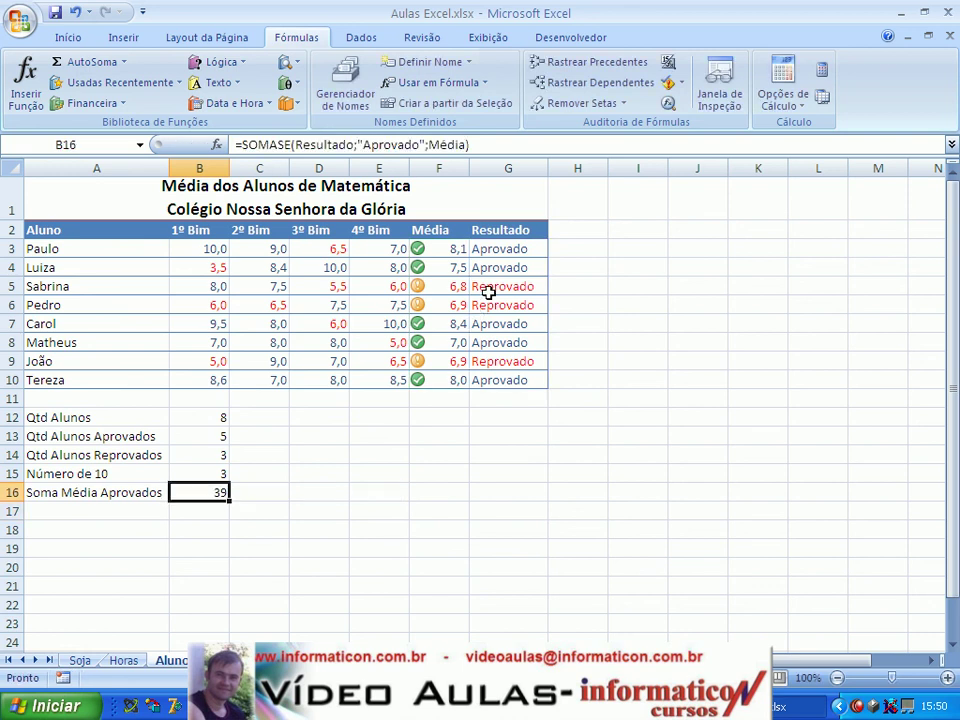
click(452, 252)
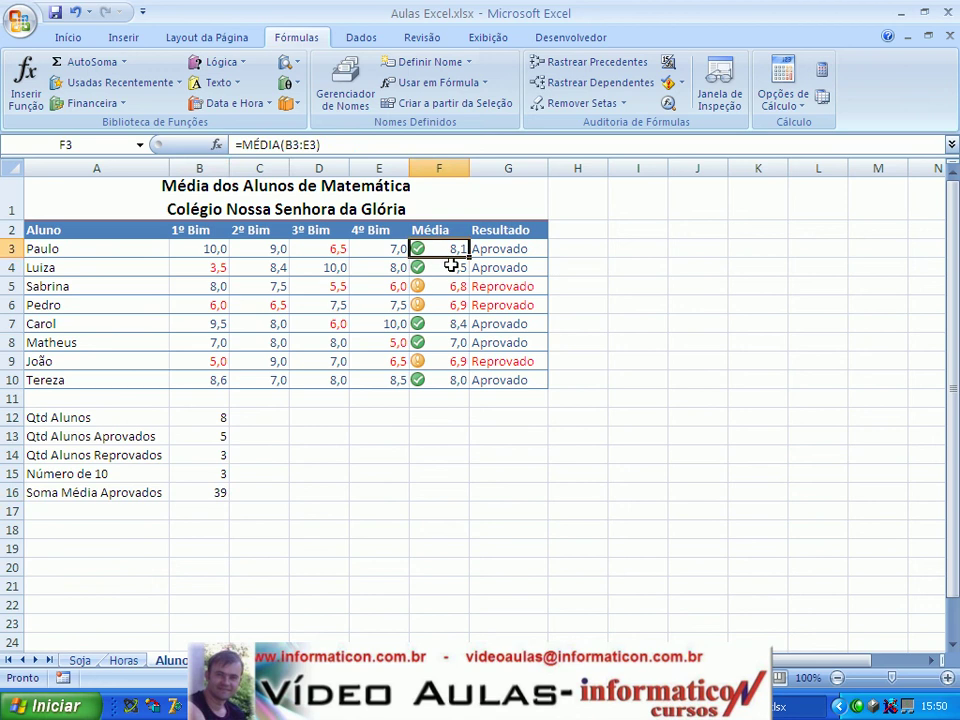
click(450, 266)
click(449, 322)
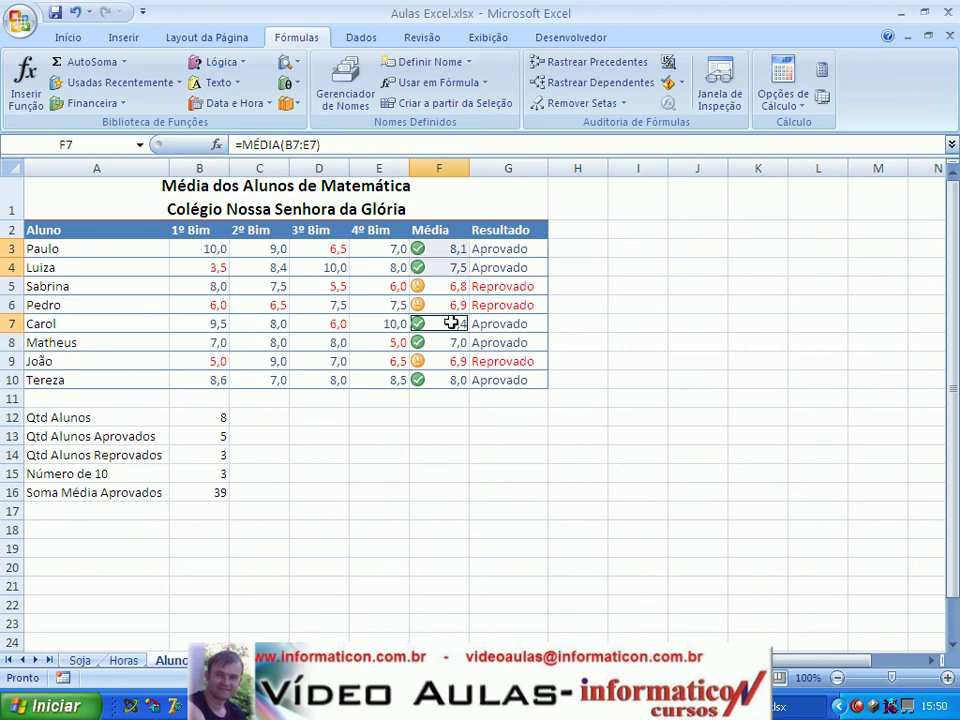
click(452, 342)
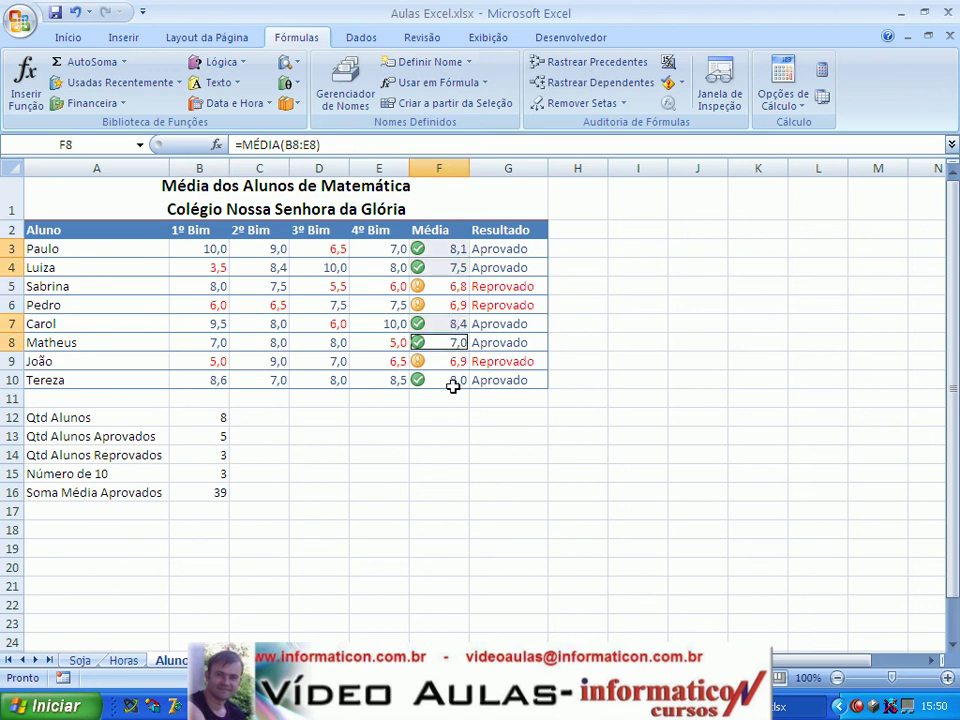
click(451, 382)
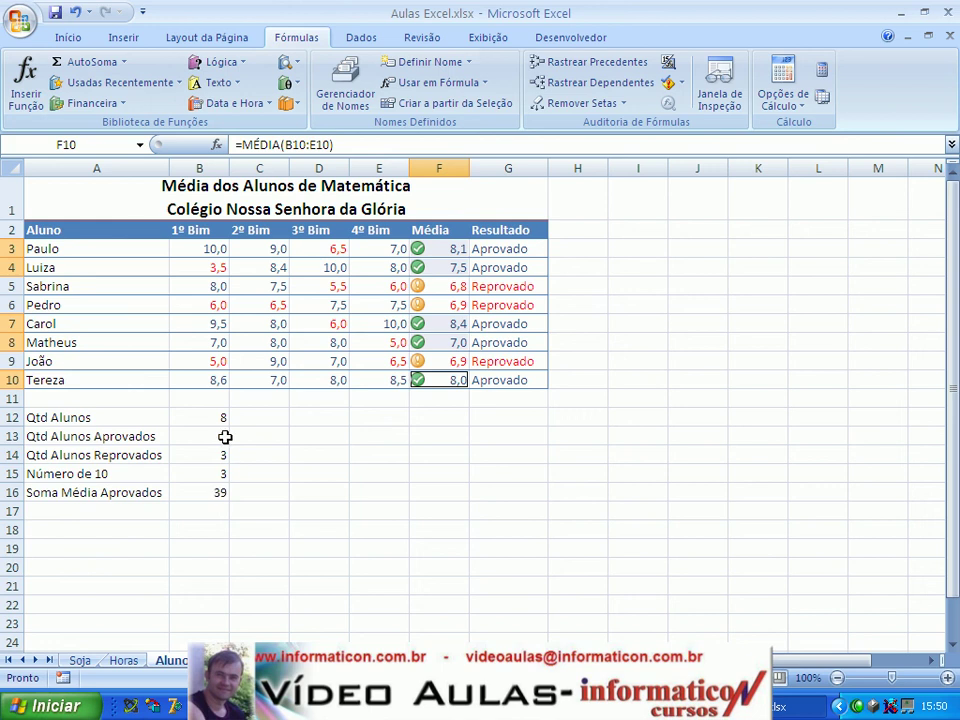
click(110, 508)
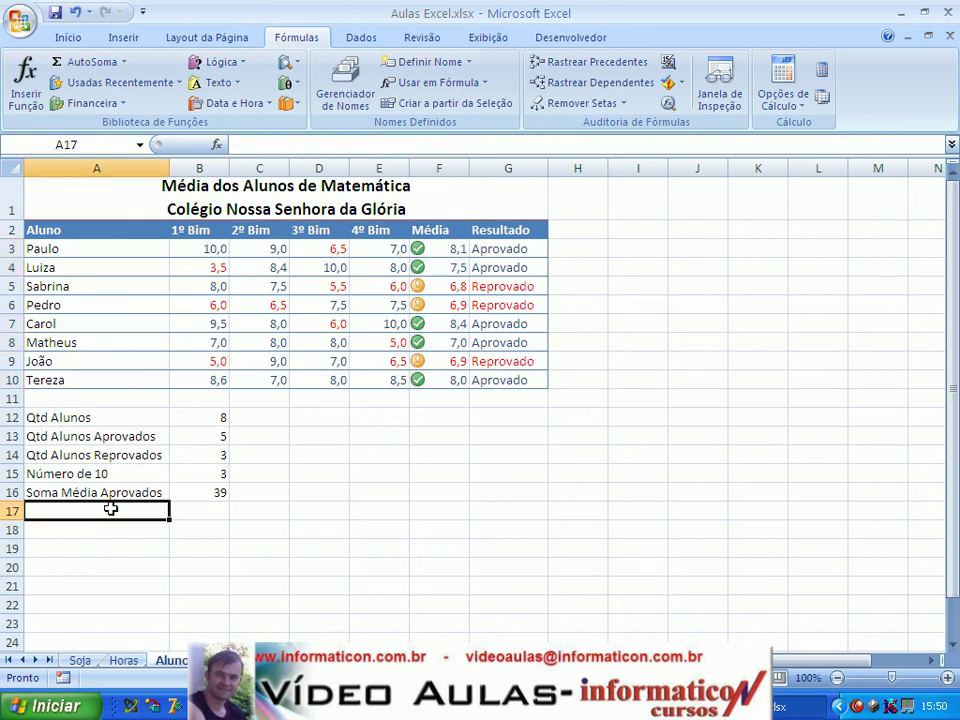
- Label cell A17 as "Média Alunos Aprovados" and enter the formula =B16/B13 in B17
text(Média Alunos Aprovados)
key(Tab)
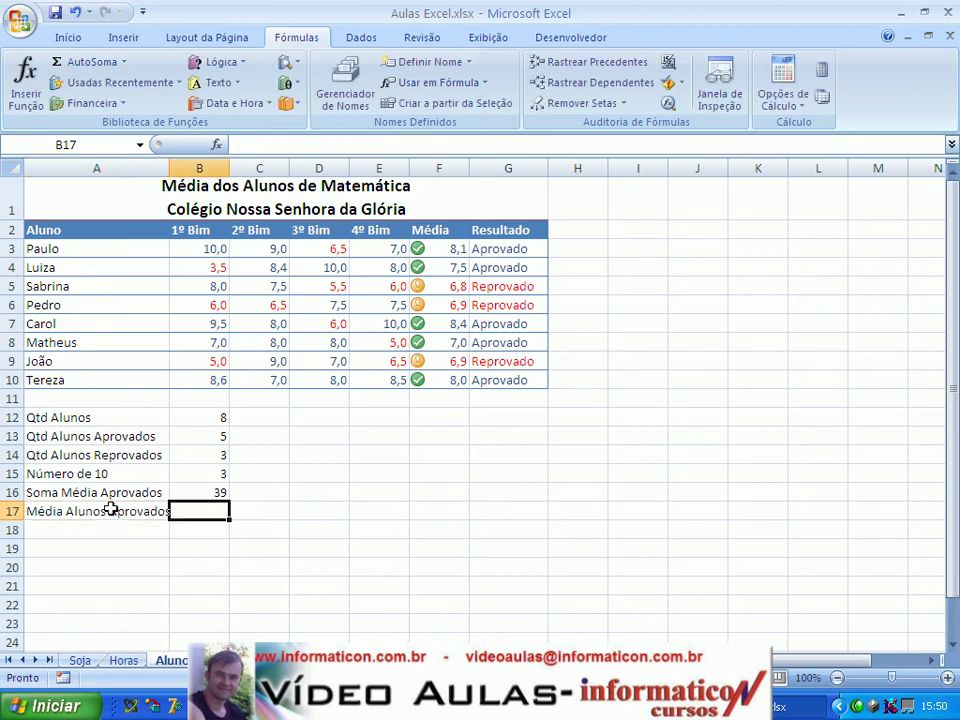
text(=)
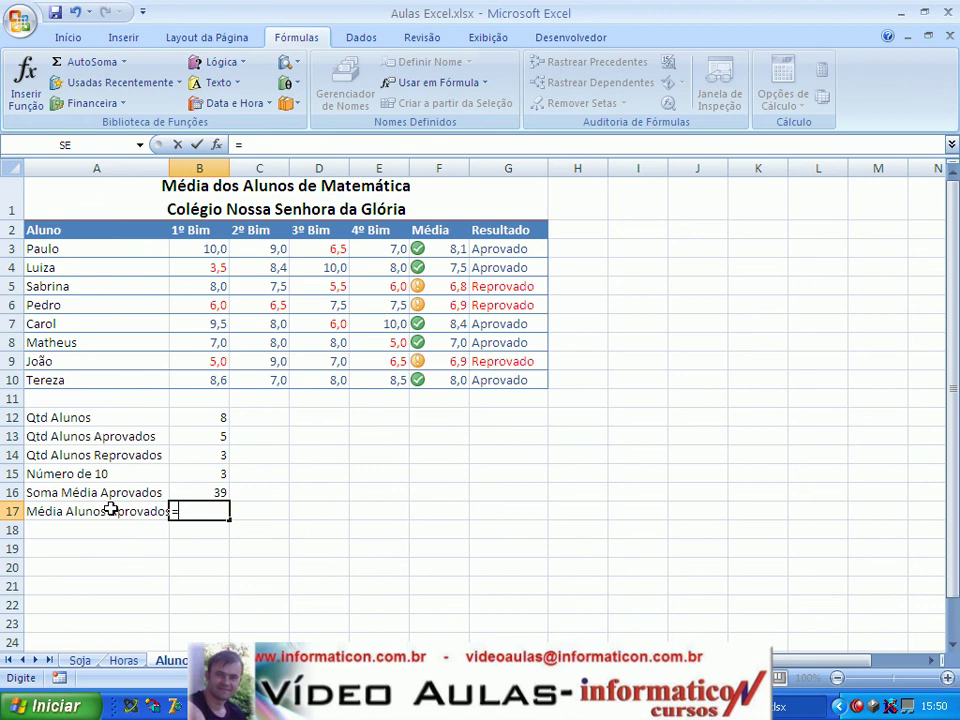
click(197, 492)
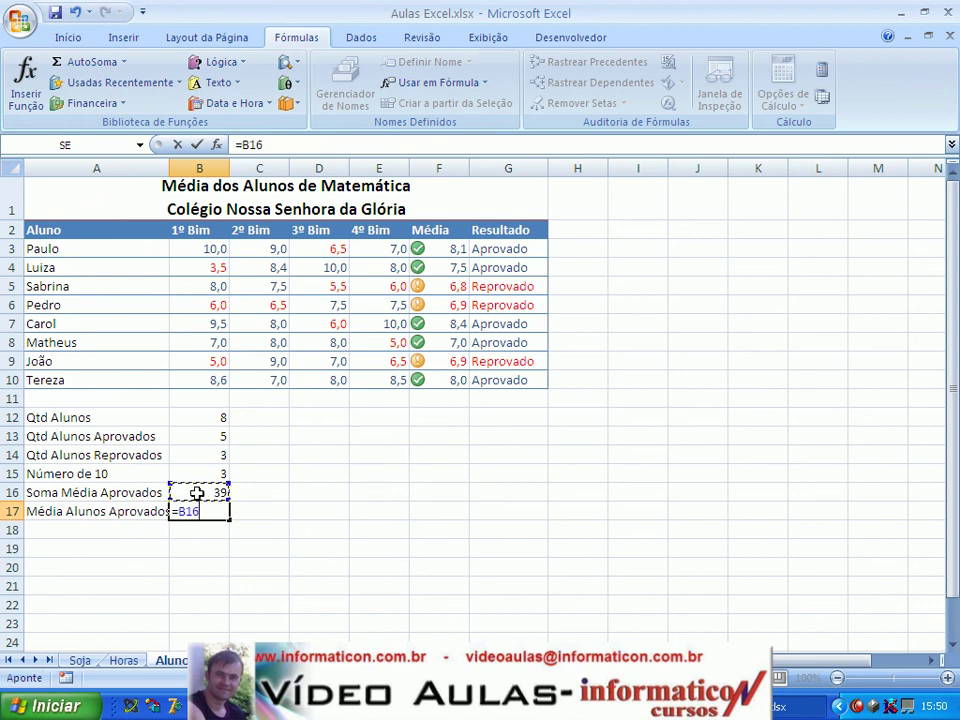
text(/)
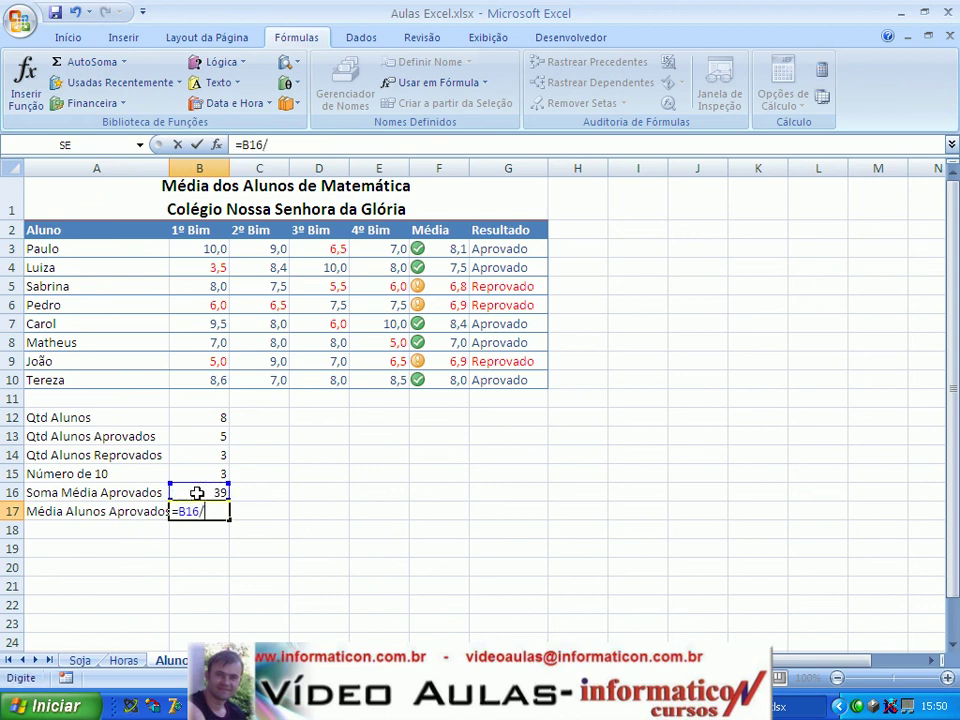
click(200, 437)
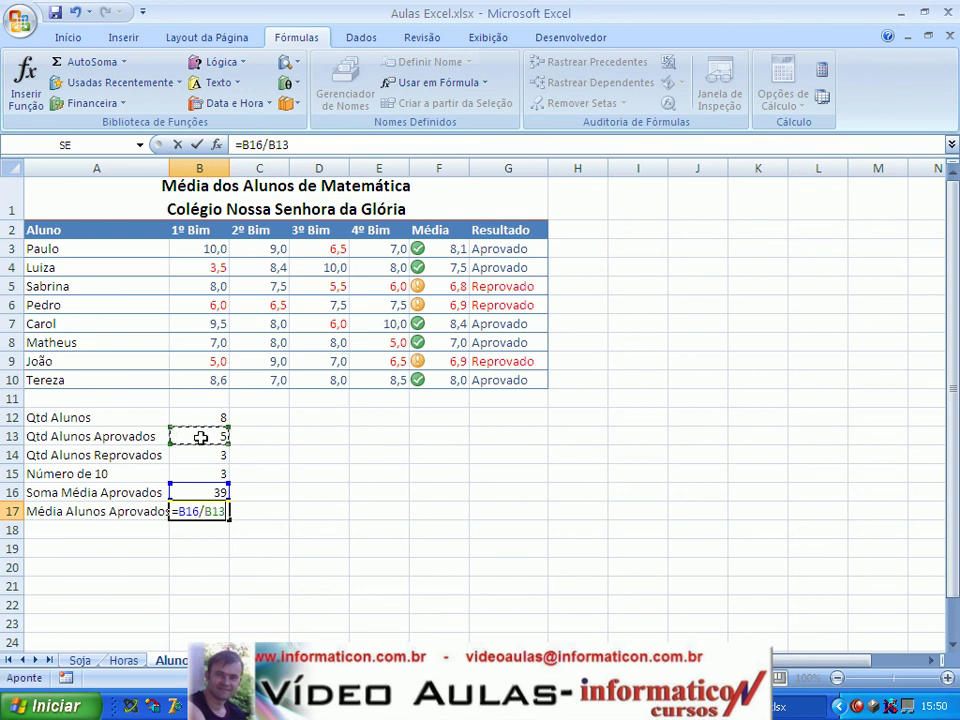
key(Return)
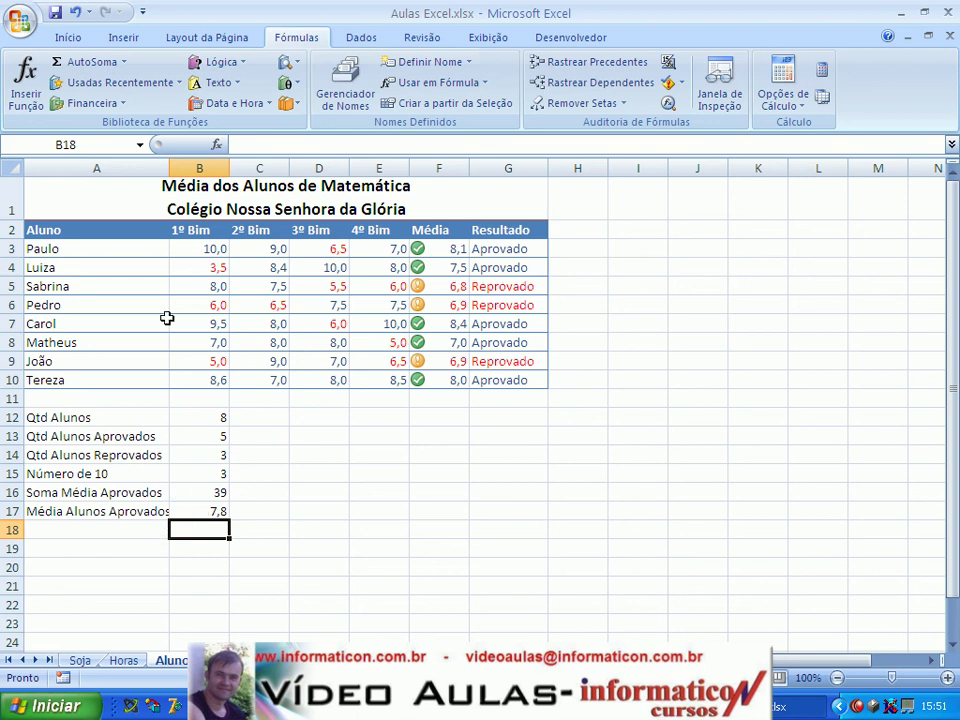
- Widen column A slightly to fit the A17 label and copy that label into A18
drag(168, 163, 177, 163)
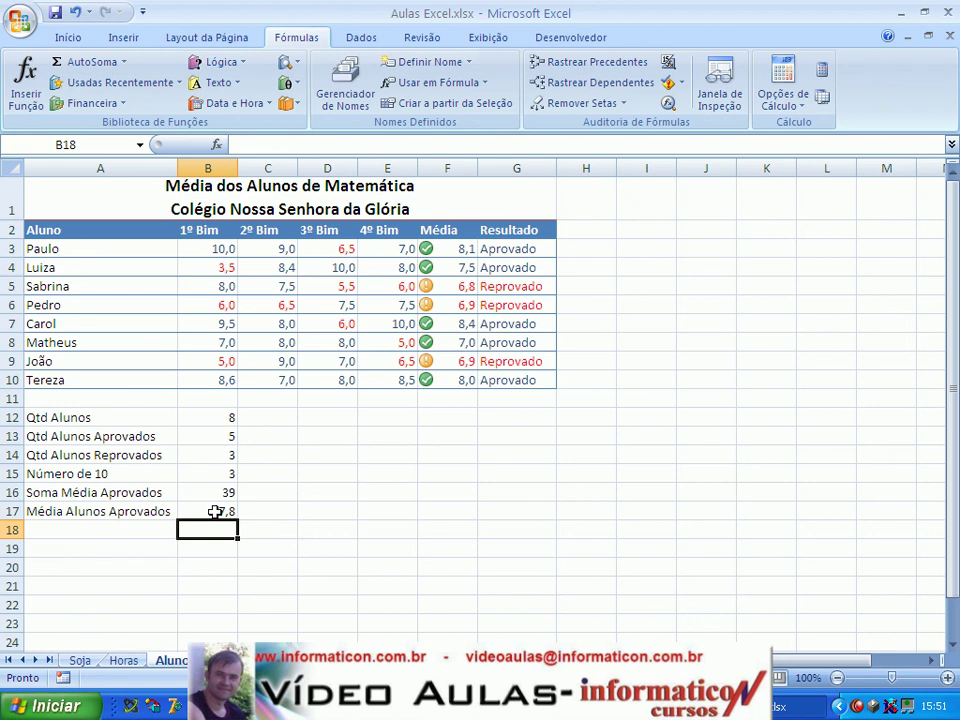
click(113, 515)
key(ctrl+c)
key(Down)
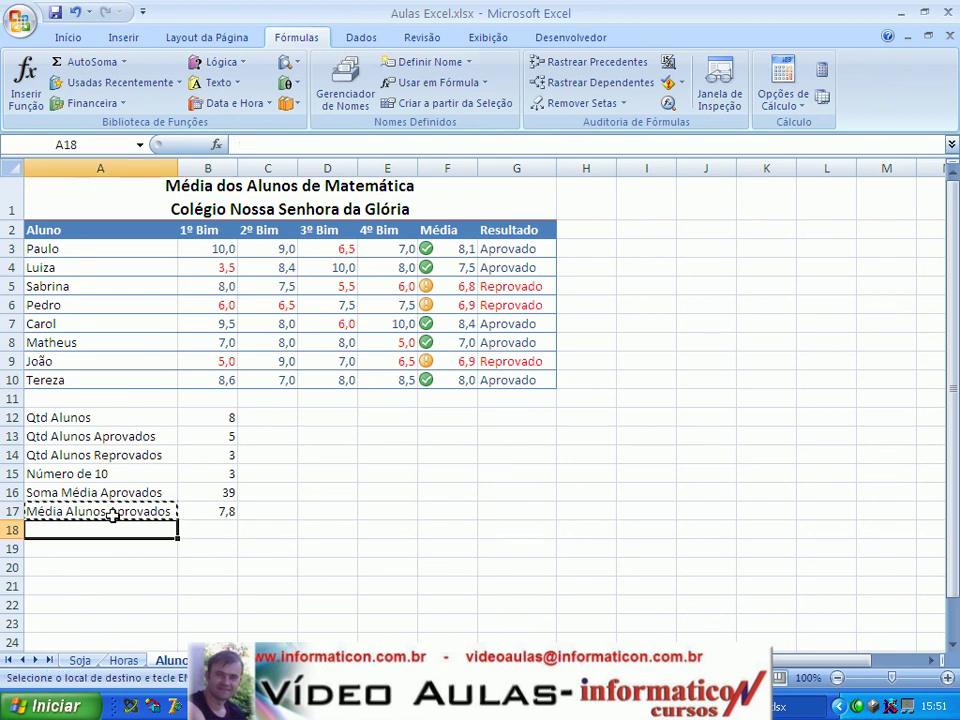
key(ctrl+v)
key(Right)
key(Escape)
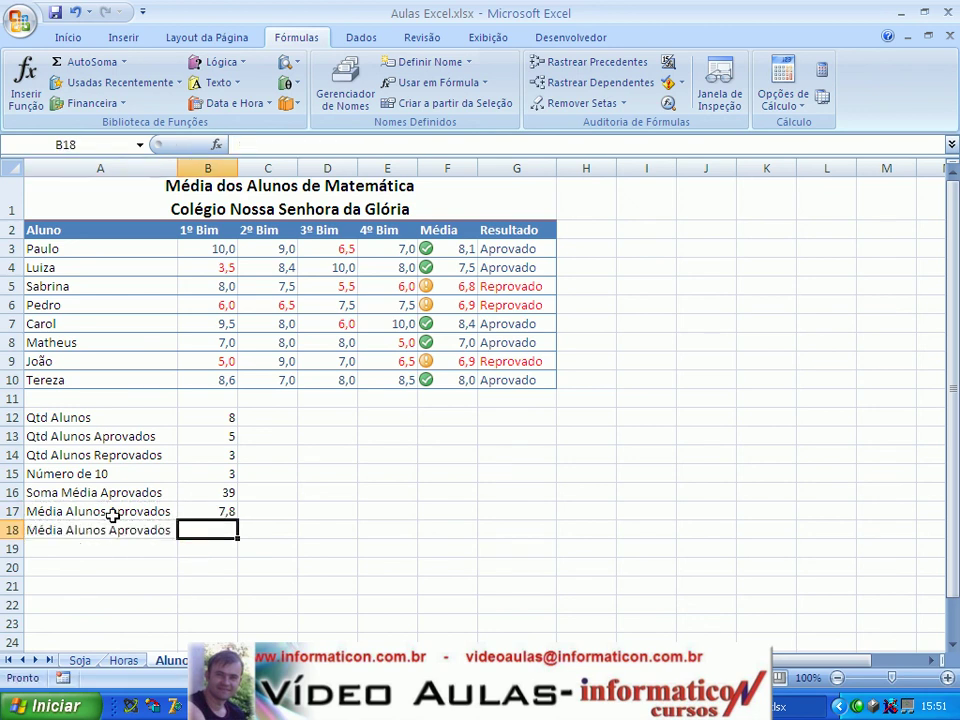
- Begin the B18 formula with =SOMASE(Resultado;"Aprovado";Média), using G3:G10 as criteria range and F3:F10 as sum range
text(=)
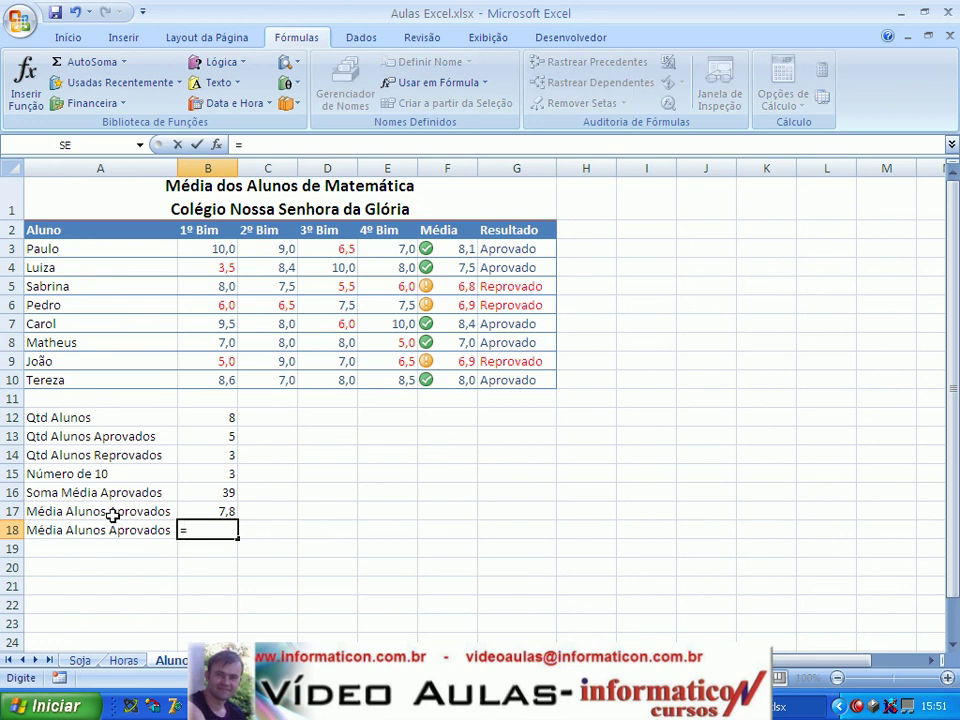
text(soma)
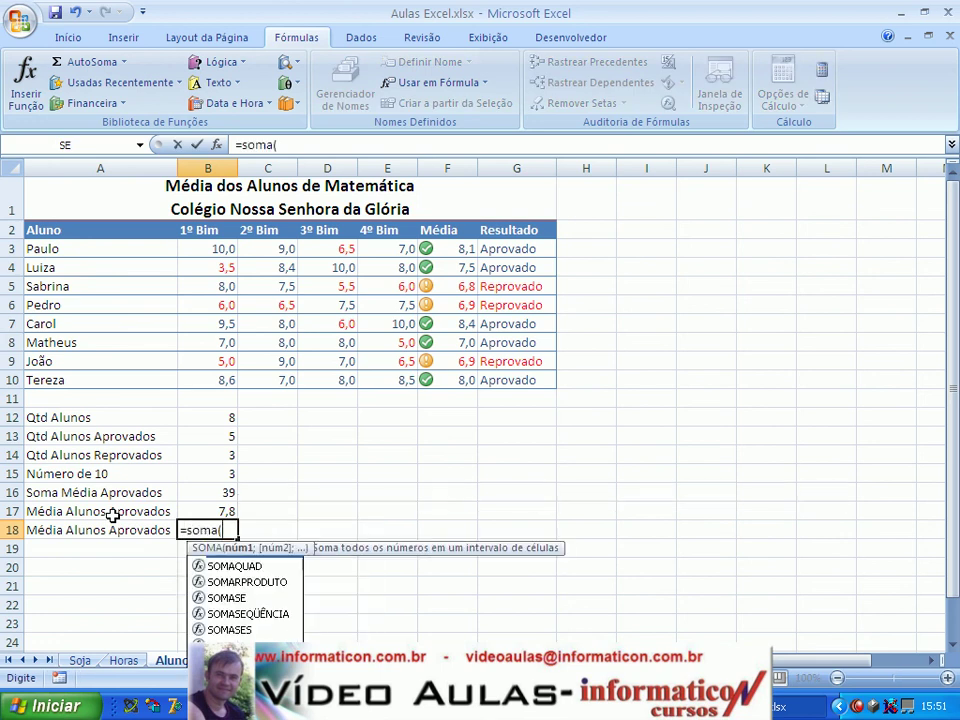
text(se()
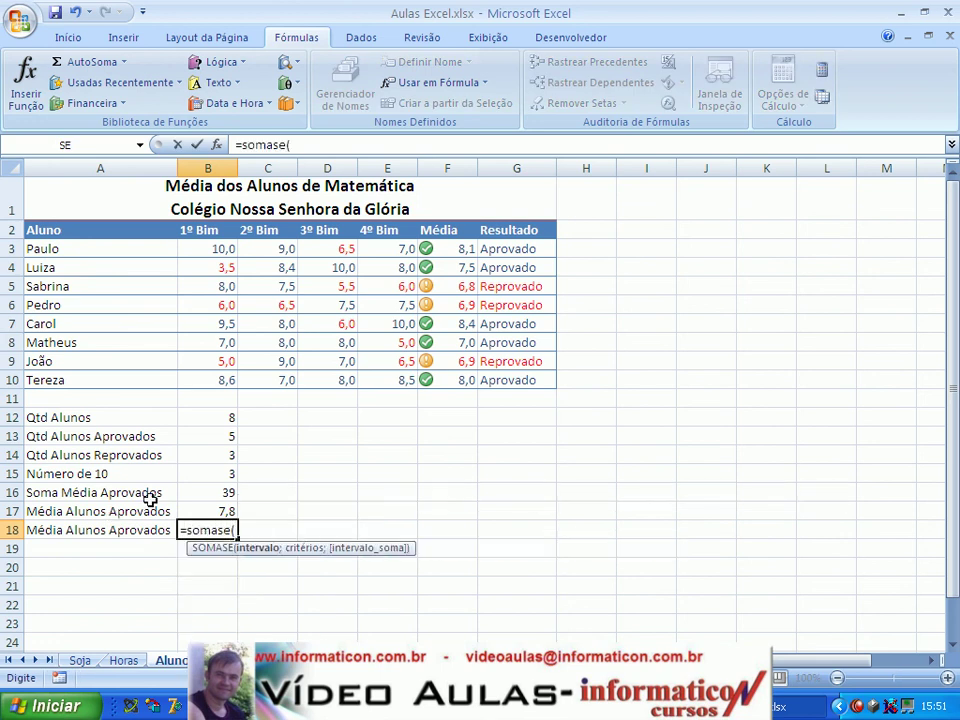
drag(512, 253, 510, 377)
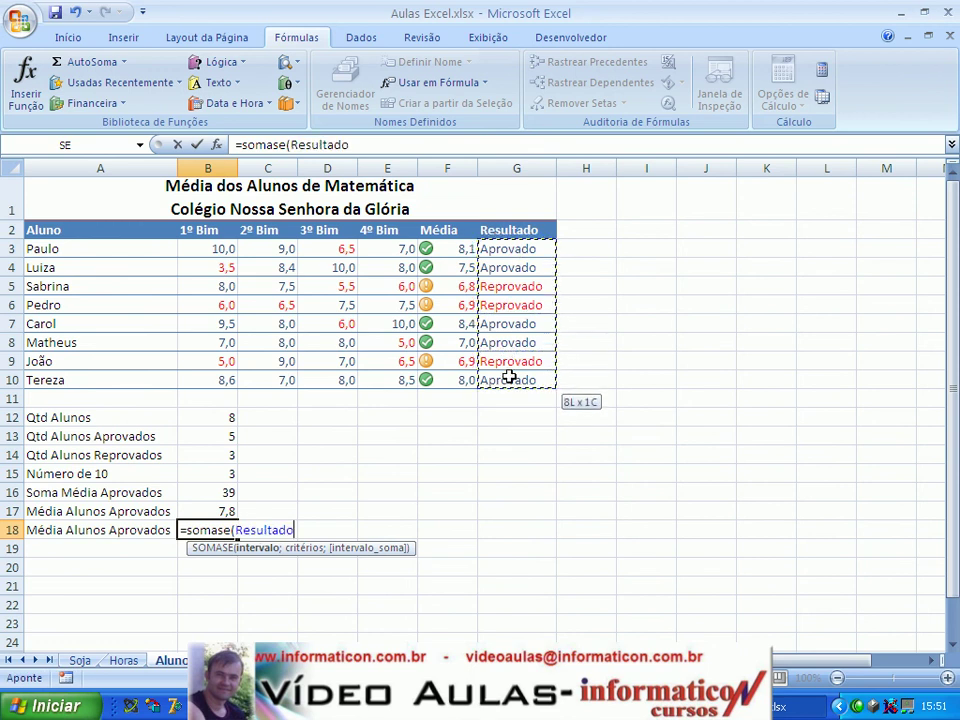
text(;"Aprovado";)
click(456, 251)
drag(456, 251, 456, 379)
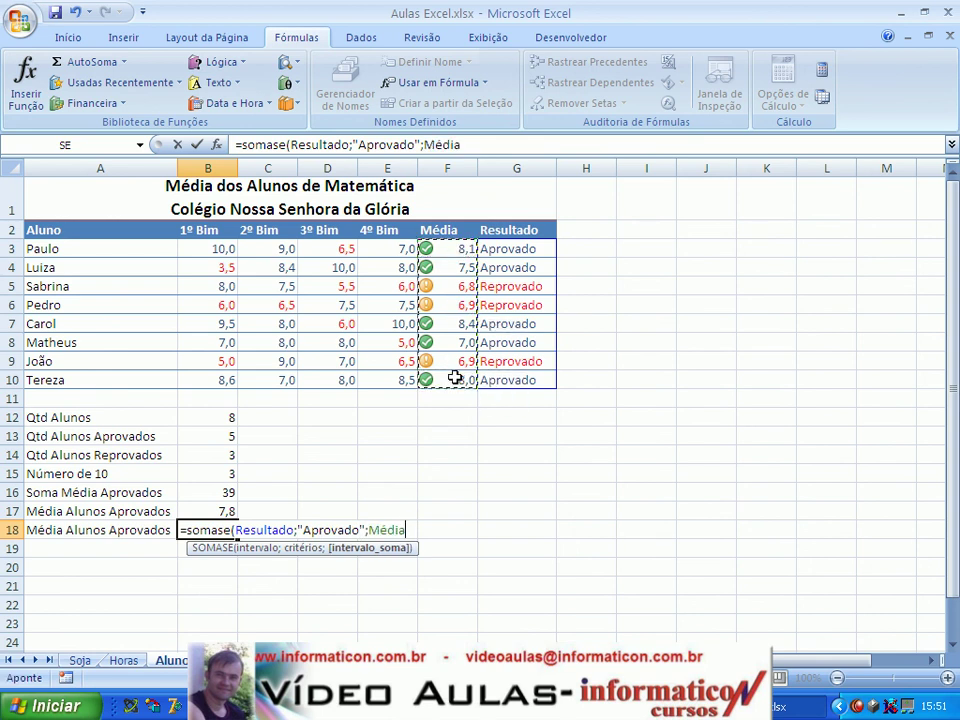
text())
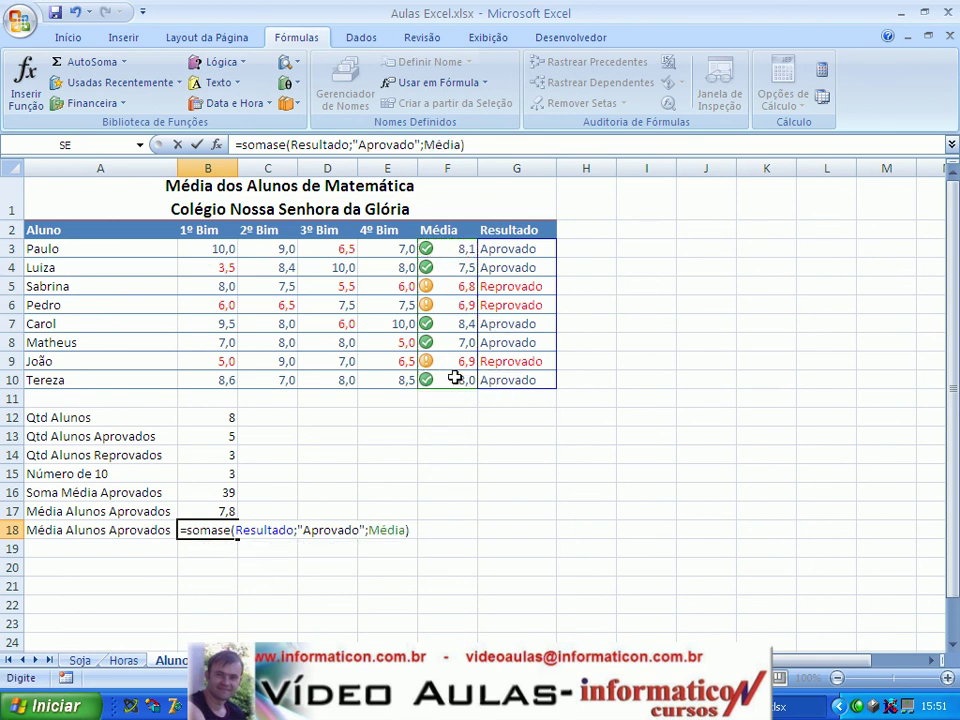
- Complete the B18 formula by dividing the conditional sum by CONT.SE(Resultado;"Aprovado"), with G3:G10 as the counted range
text(/Con)
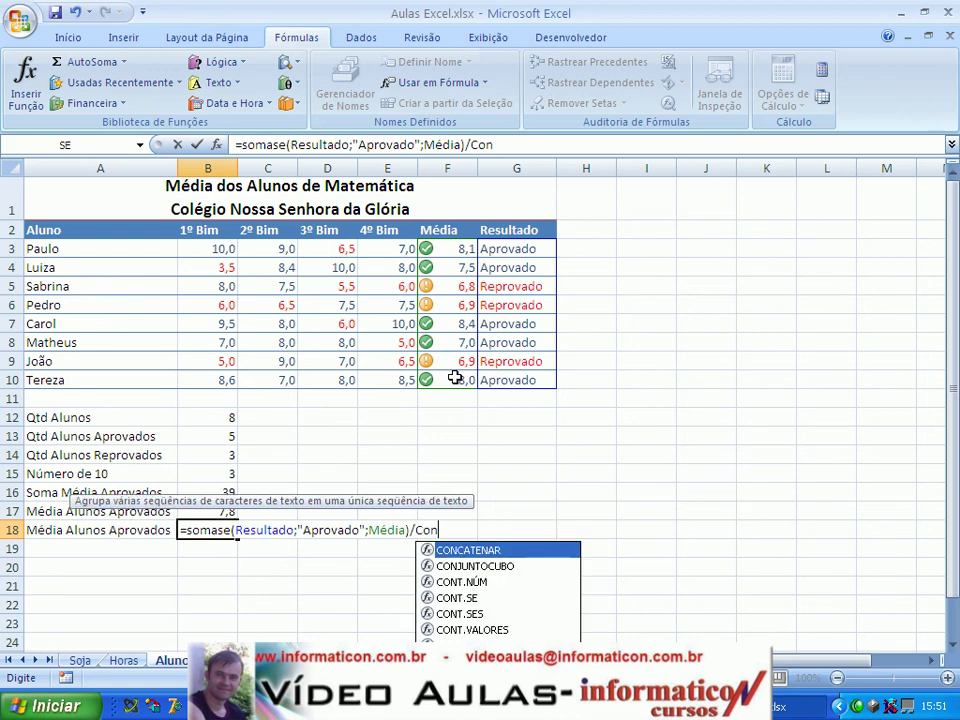
text(t.se()
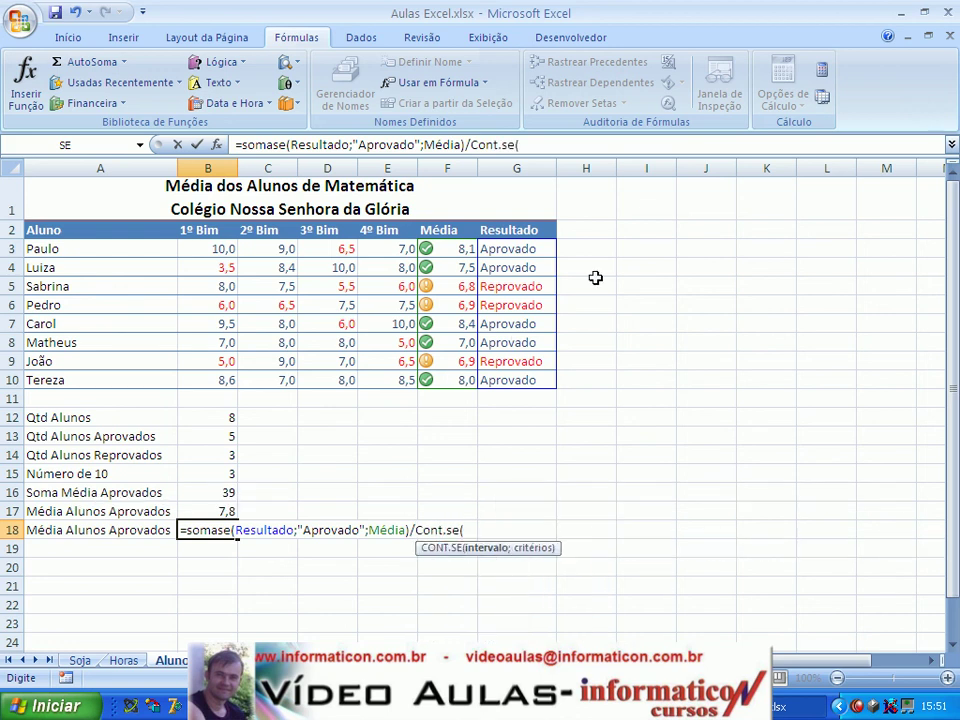
drag(516, 256, 514, 382)
text(;"Aprovado)
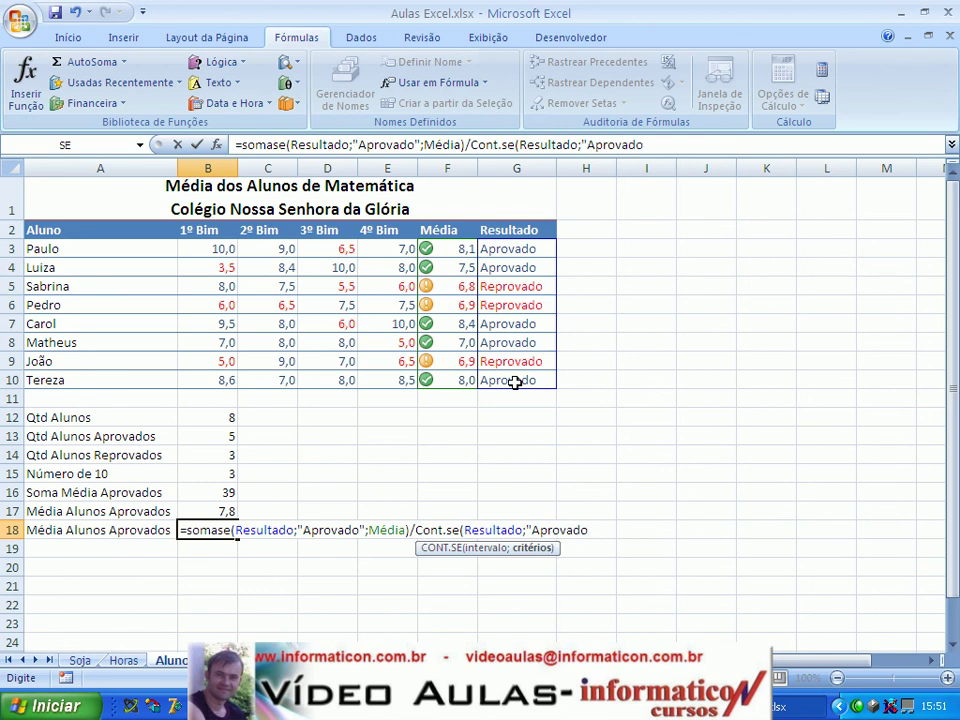
text("))
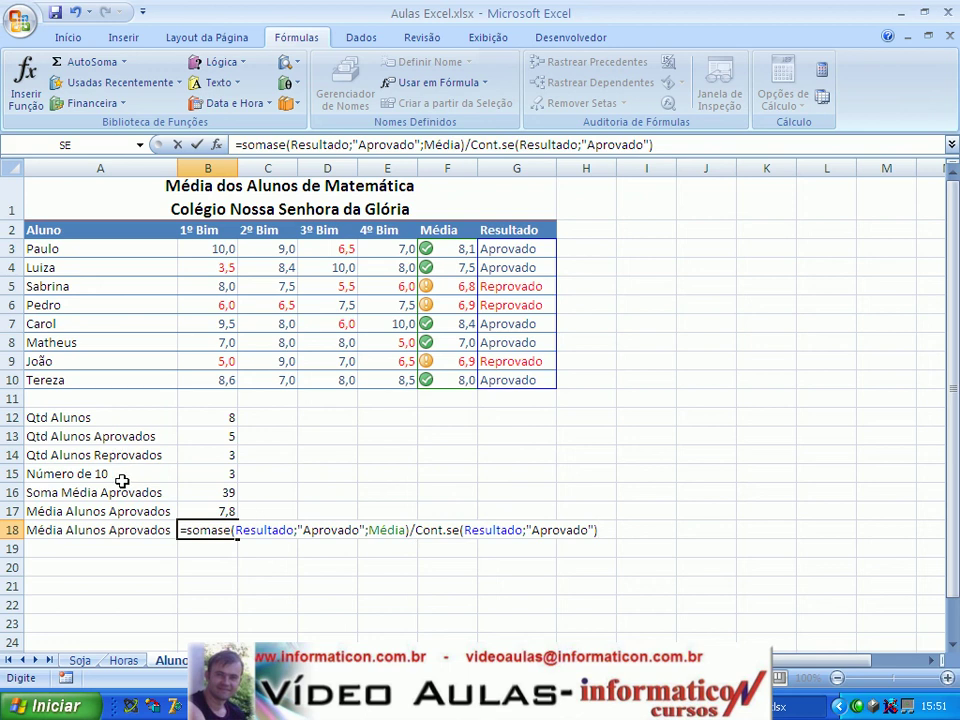
key(Return)
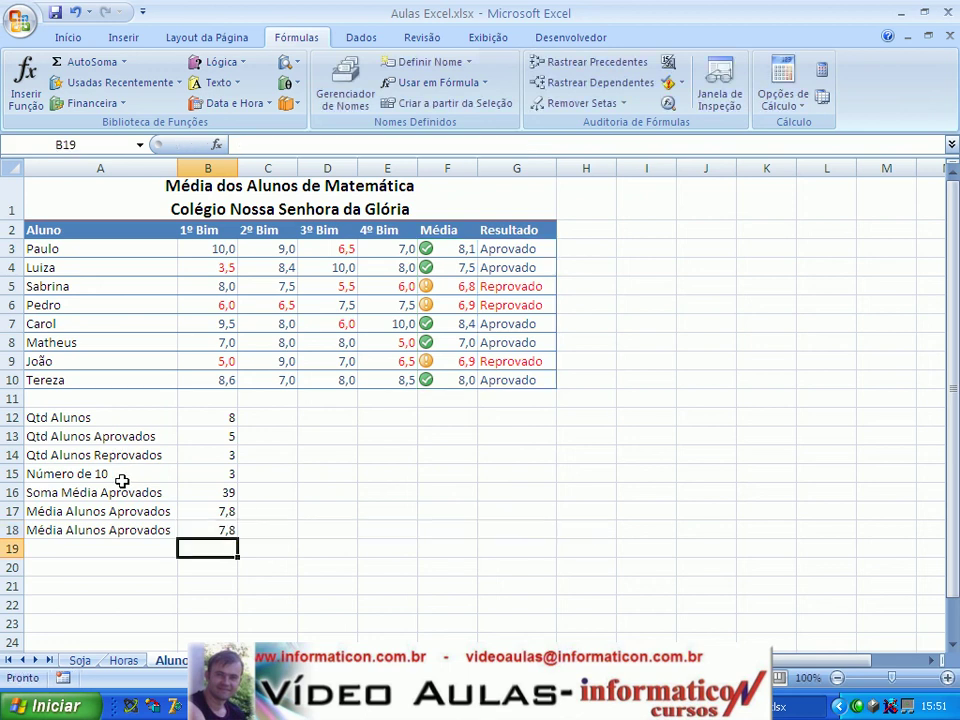